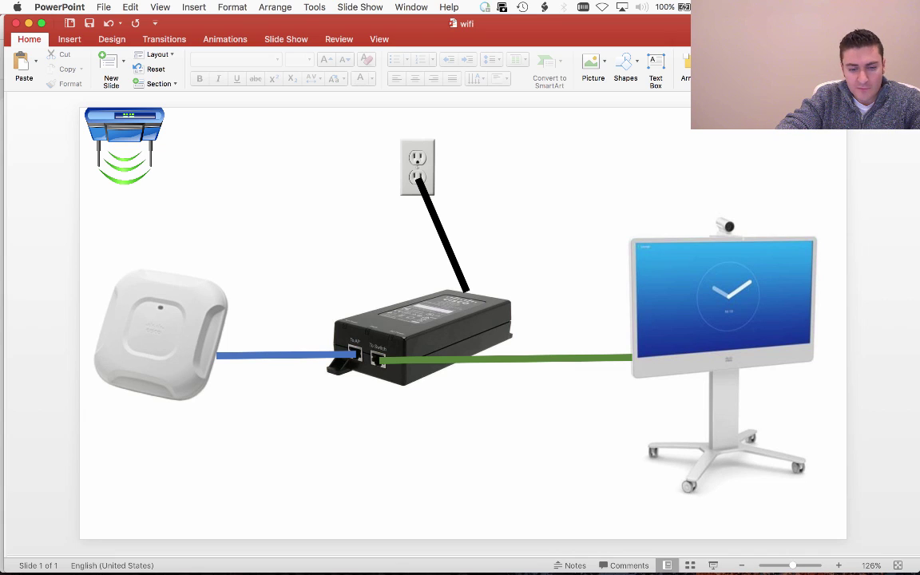
# In the access point's serial console, enter privileged mode with the enable password
pyautogui.moveTo(487, 551)
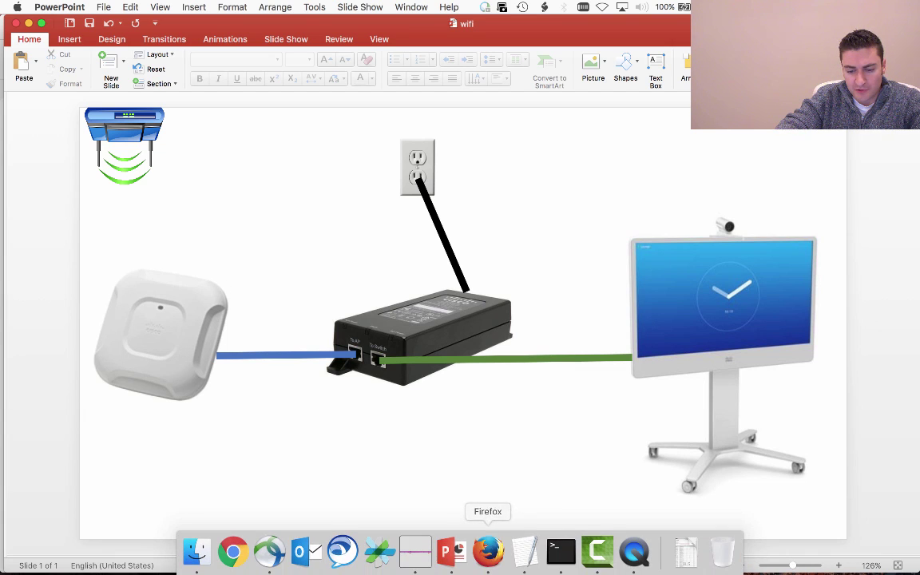
pyautogui.click(561, 551)
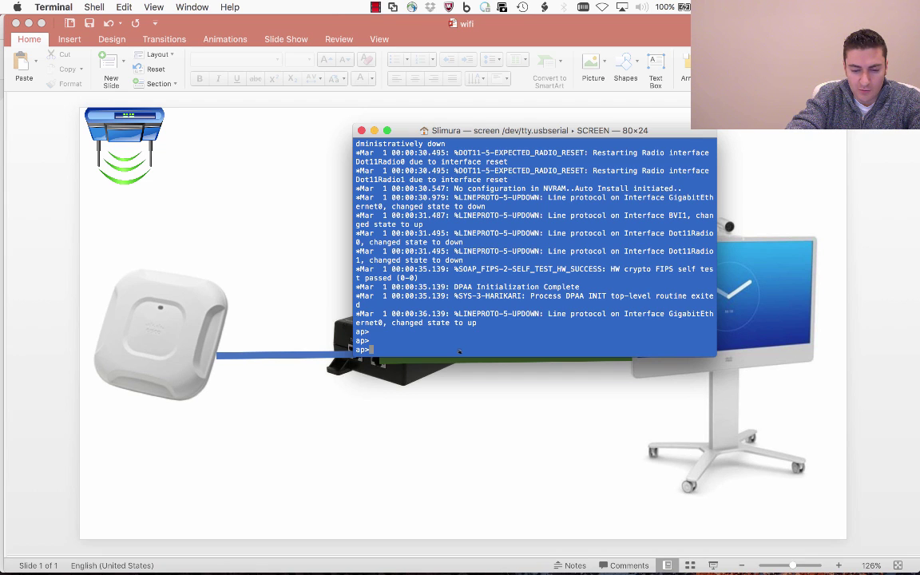
pyautogui.write('ena')
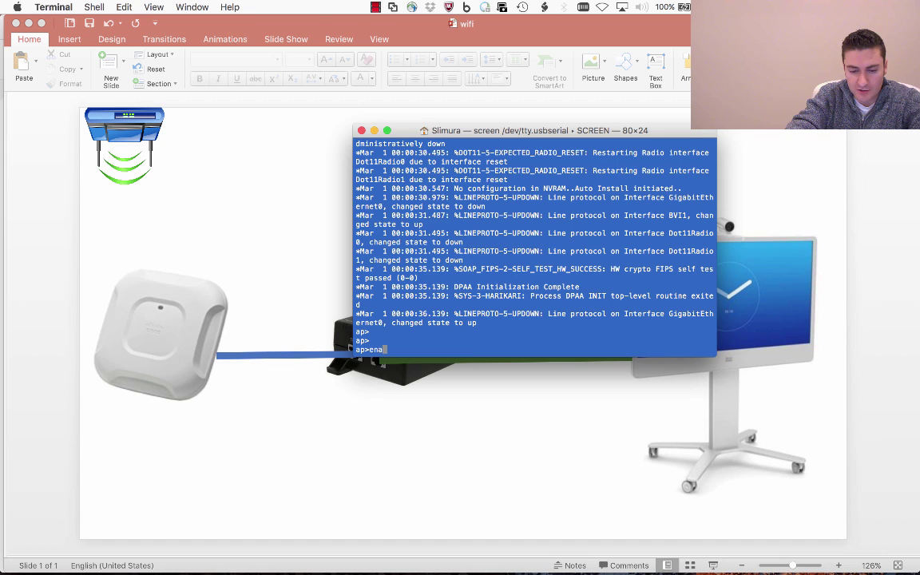
pyautogui.press('Return')
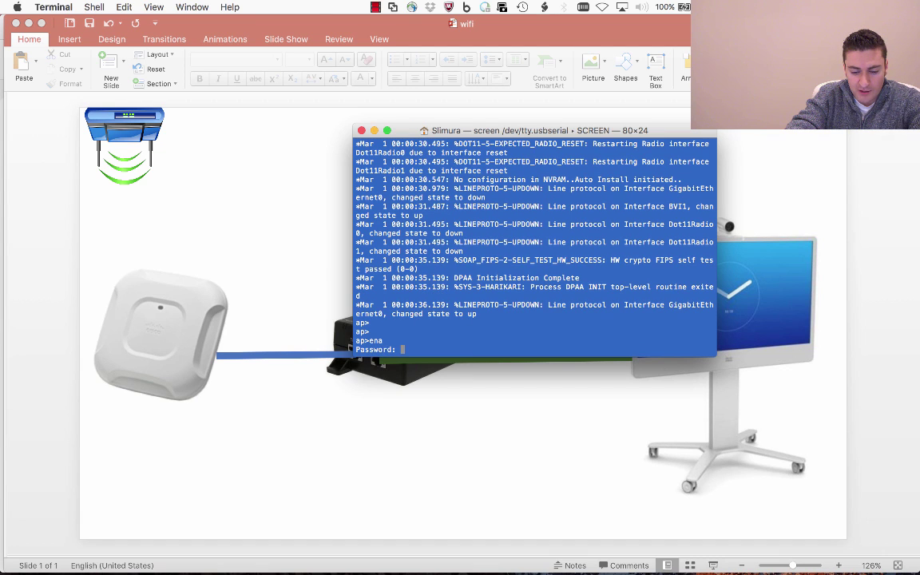
pyautogui.press('Return')
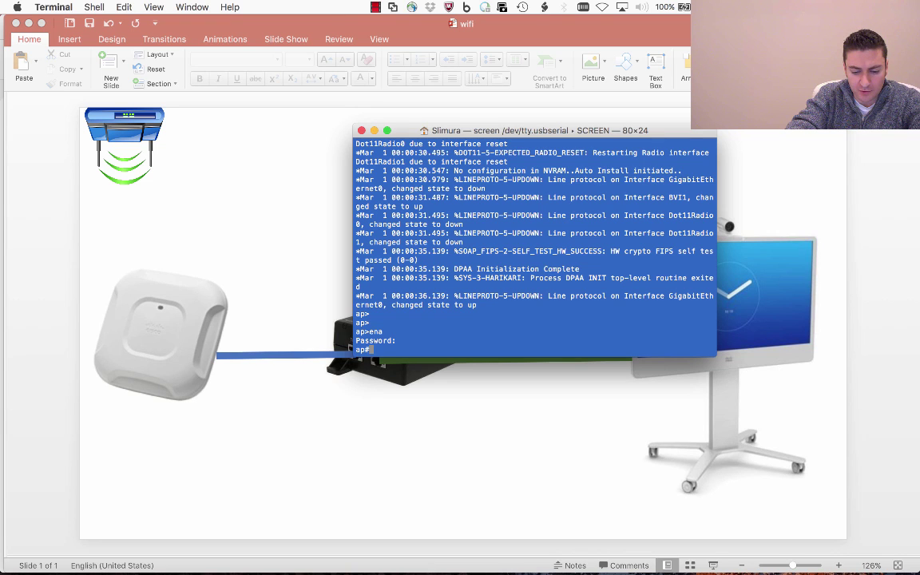
# Give interface BVI 1 the address 10.0.0.100 with mask 255.255.255.0
pyautogui.write('config t')
pyautogui.press('Return')
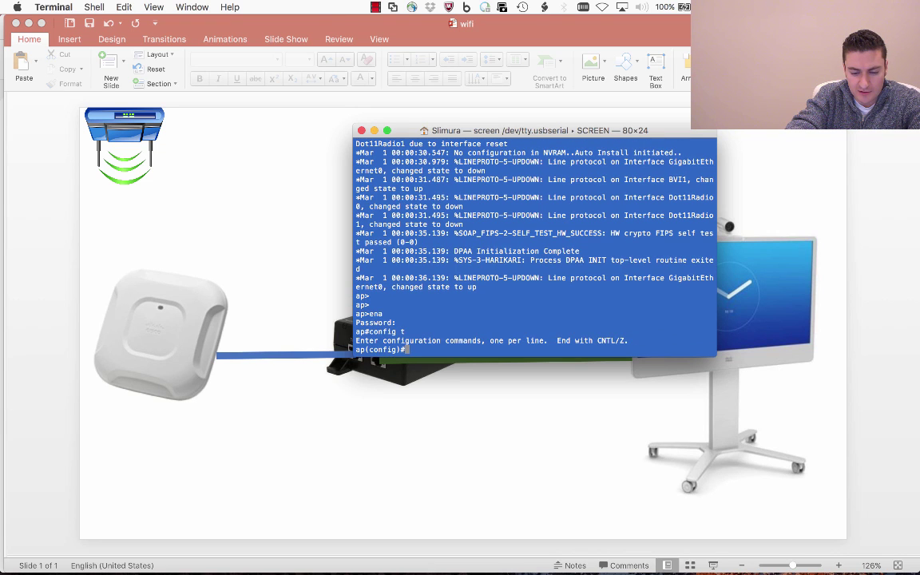
pyautogui.write('int ')
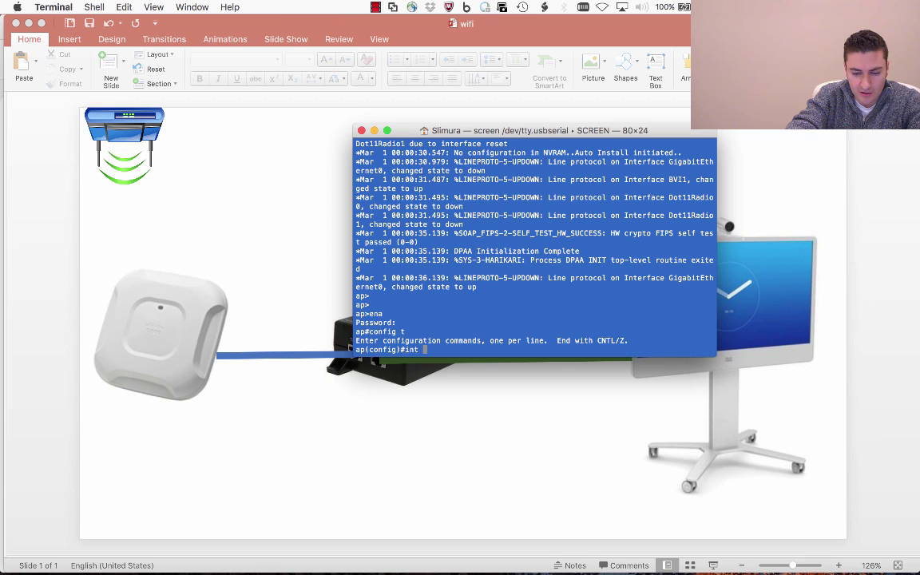
pyautogui.write('bvi 1')
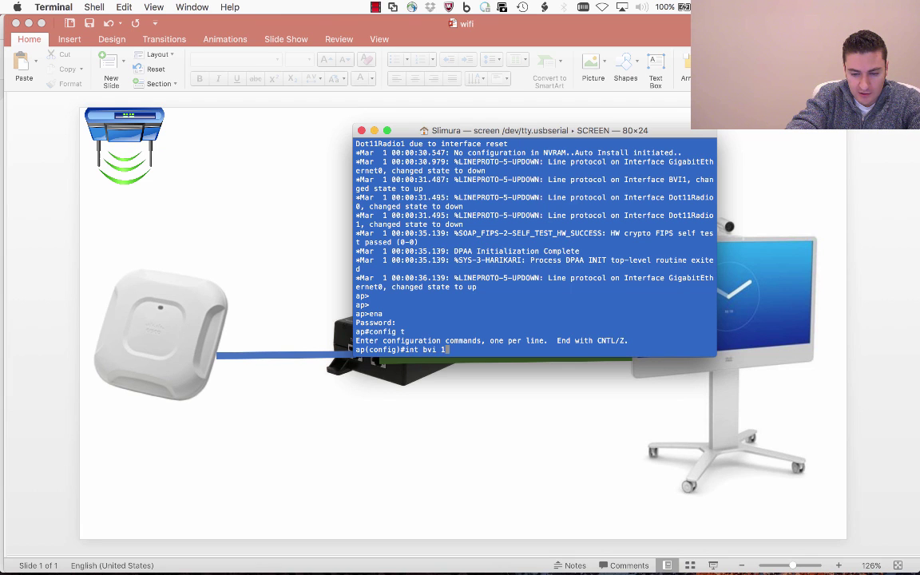
pyautogui.press('Return')
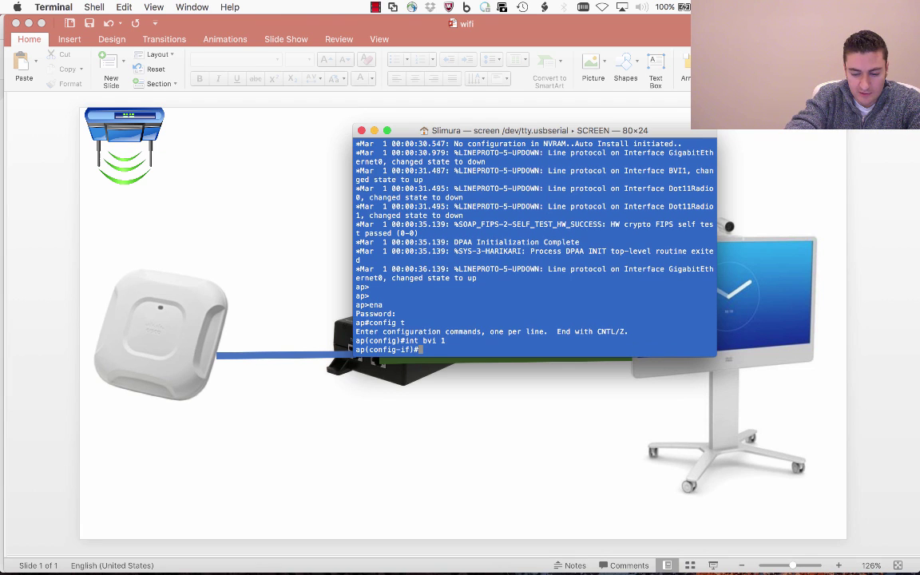
pyautogui.write('ip addres')
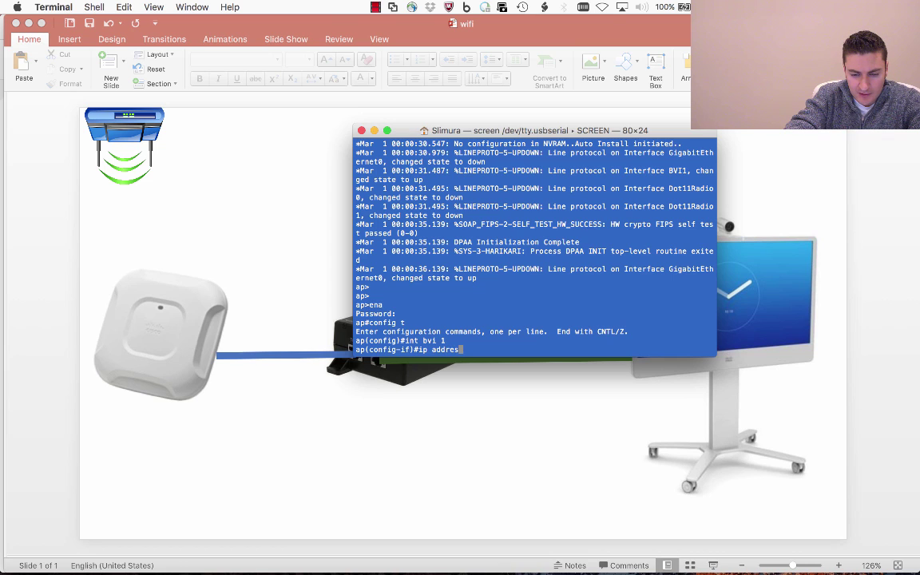
pyautogui.write('s 10.0.0.100')
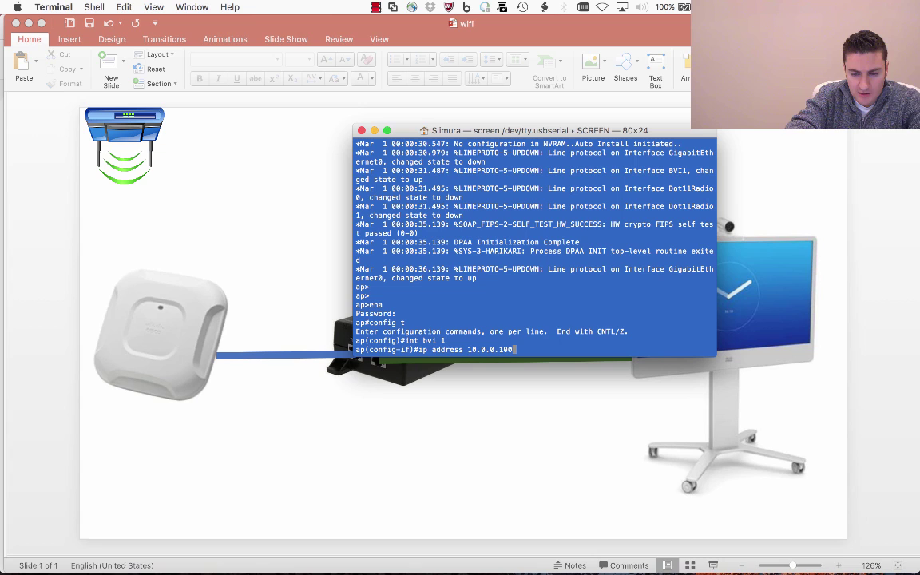
pyautogui.write(' 255')
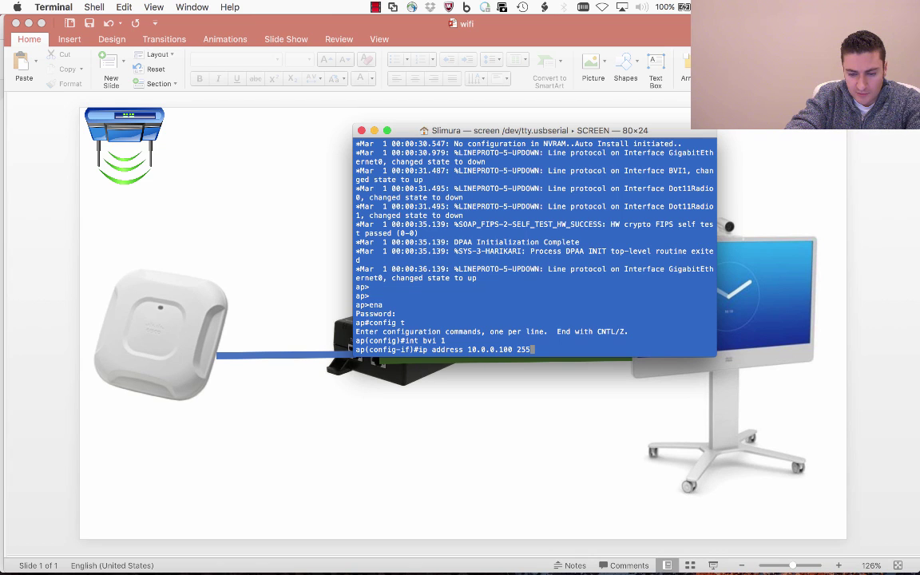
pyautogui.write('.255.255.0')
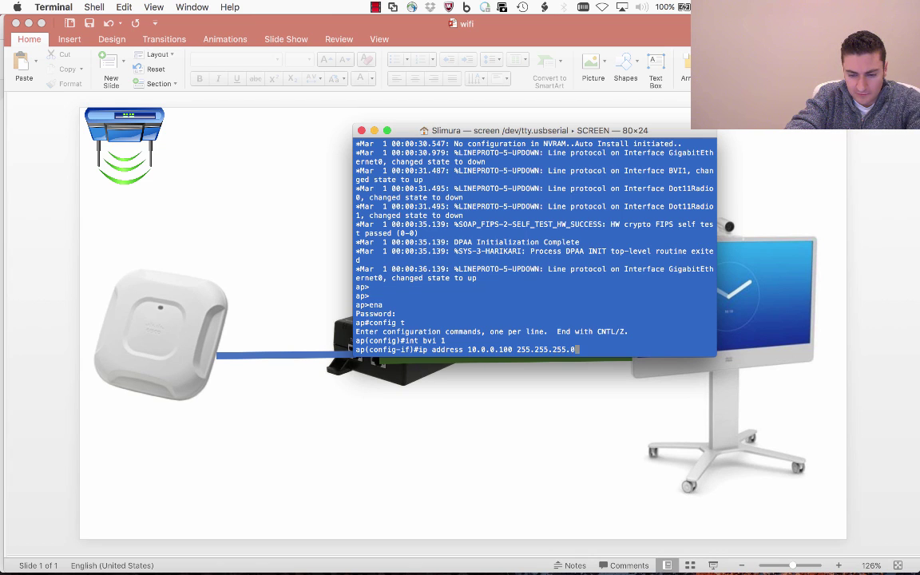
pyautogui.press('Return')
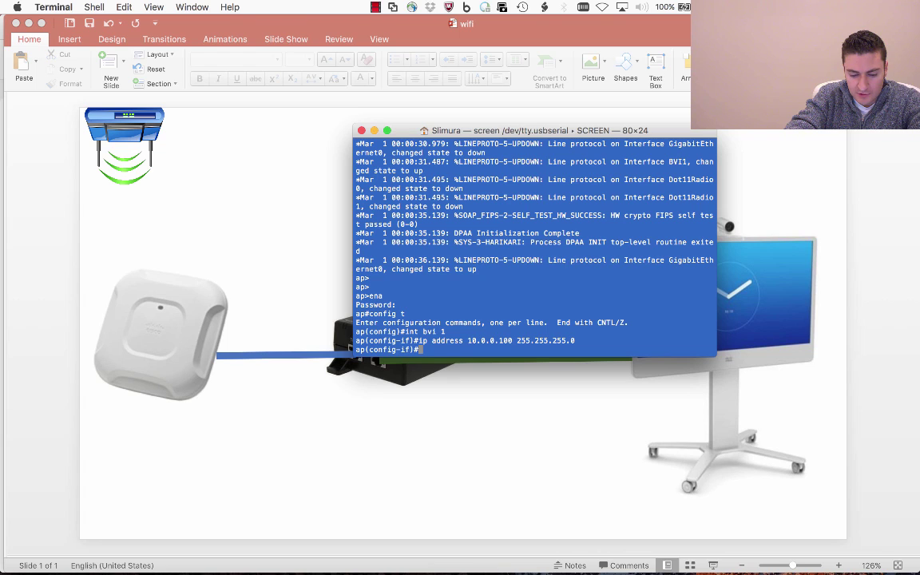
# Exit configuration mode, save the configuration with wr, and hide Terminal
pyautogui.write('exit')
pyautogui.press('Return')
pyautogui.write('exit')
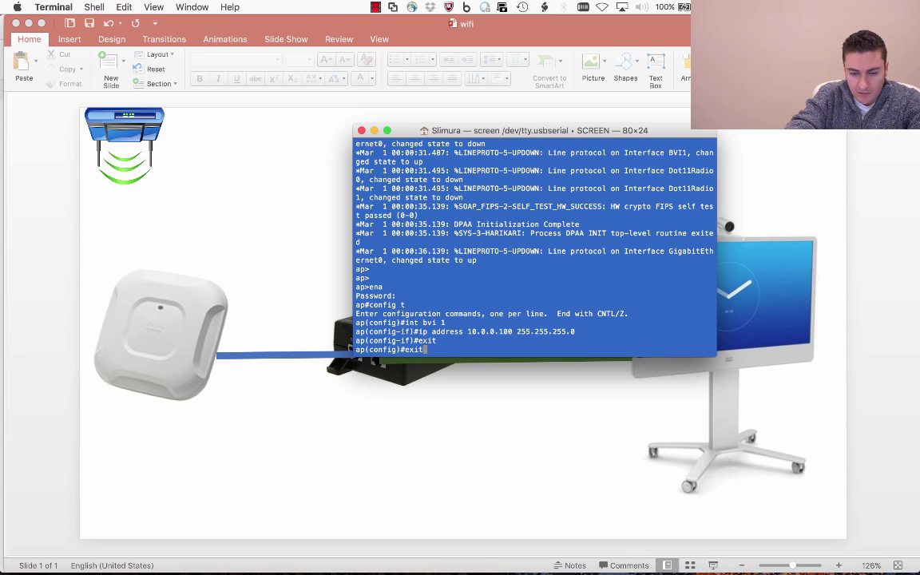
pyautogui.press('Return')
pyautogui.write('wr')
pyautogui.press('Return')
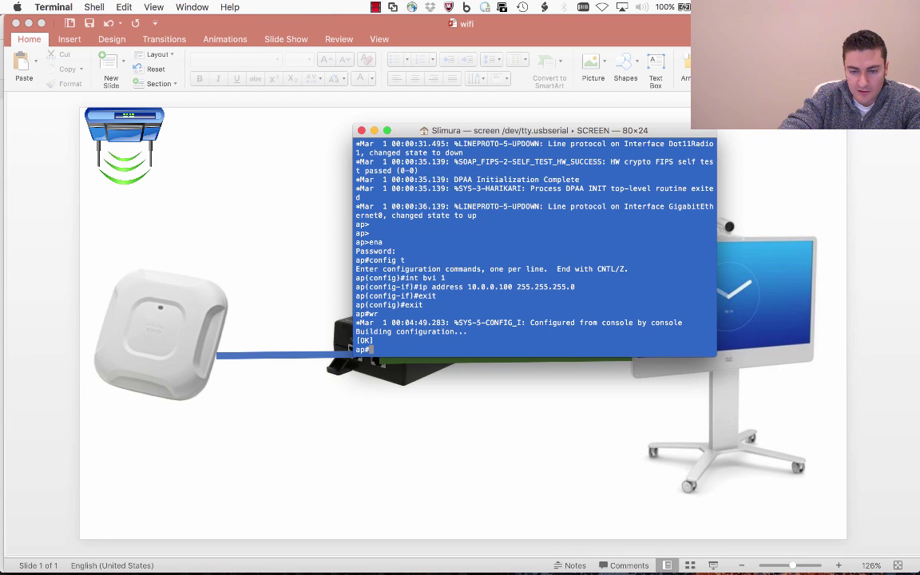
pyautogui.press('super+Tab')
pyautogui.moveTo(451, 551)
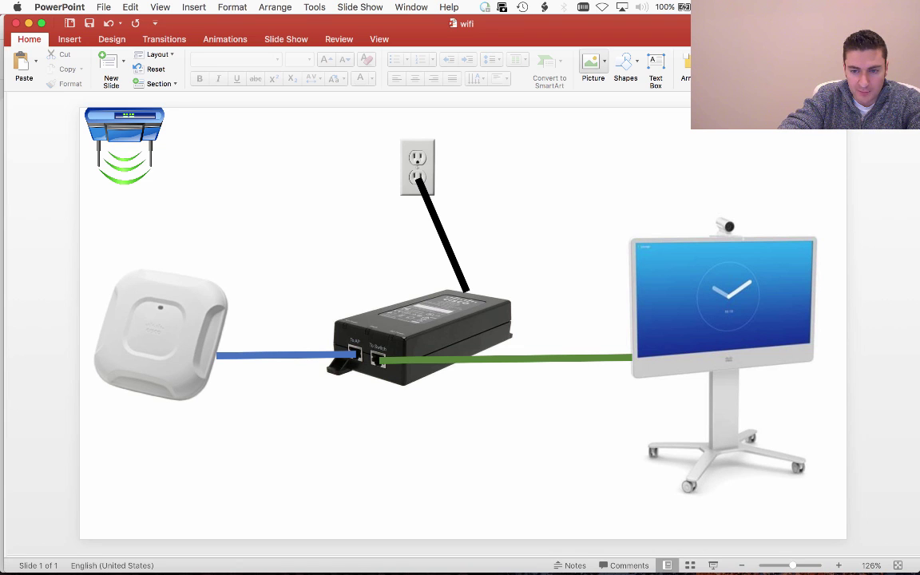
# Try loading yahoo.com in Firefox, which still reports Server not found
pyautogui.moveTo(413, 551)
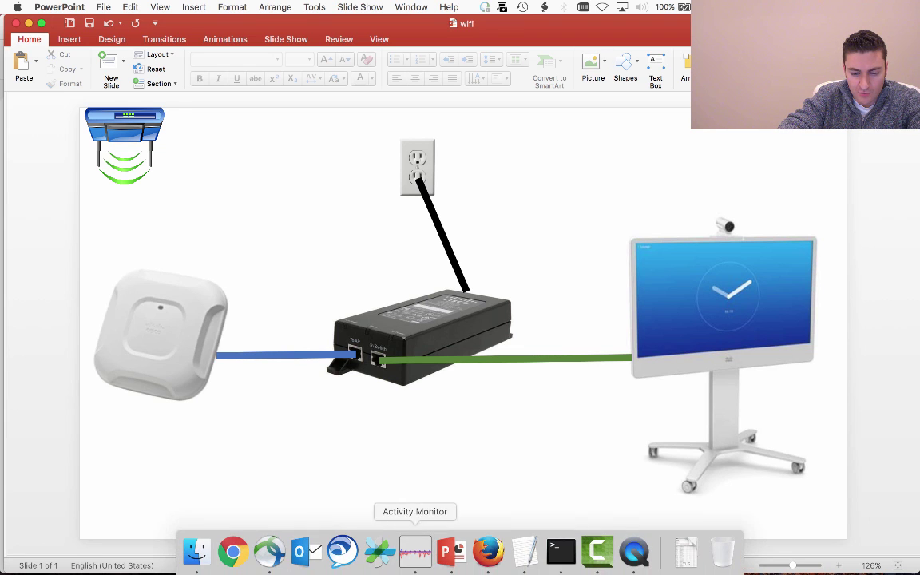
pyautogui.click(488, 551)
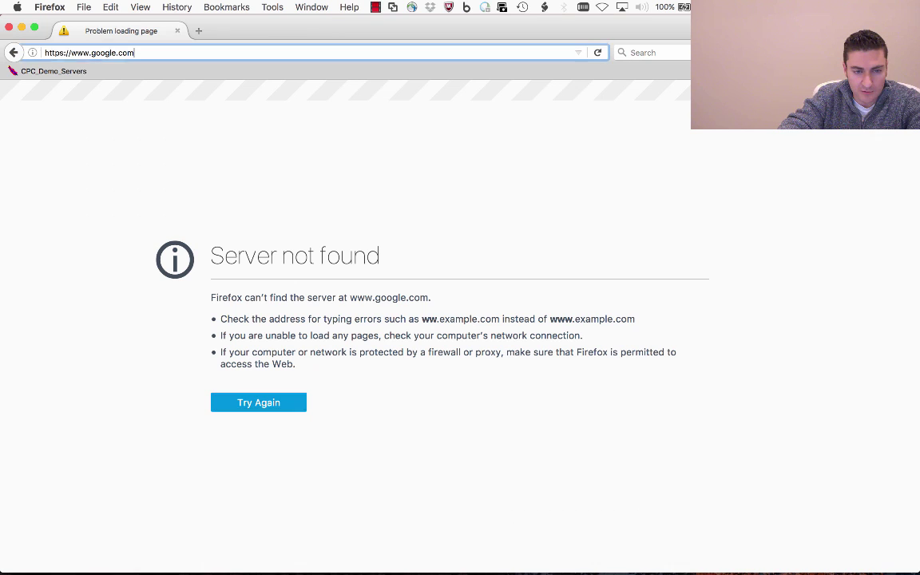
pyautogui.press('super+l')
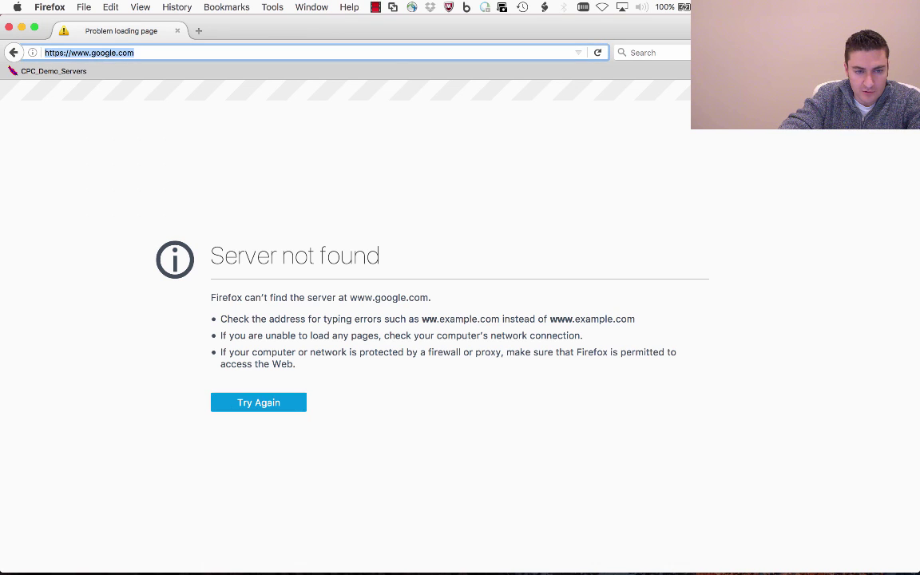
pyautogui.write('yahoo.com/')
pyautogui.press('Return')
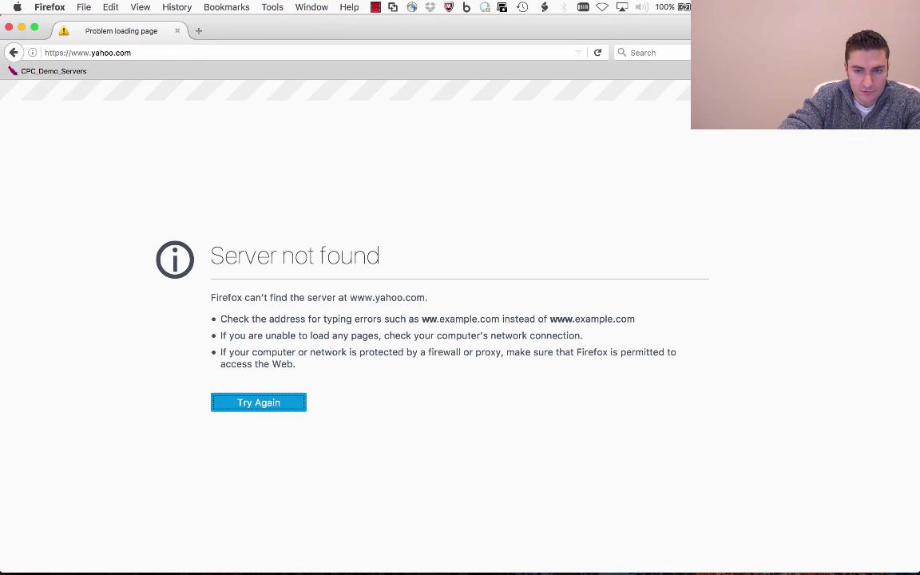
pyautogui.click(602, 6)
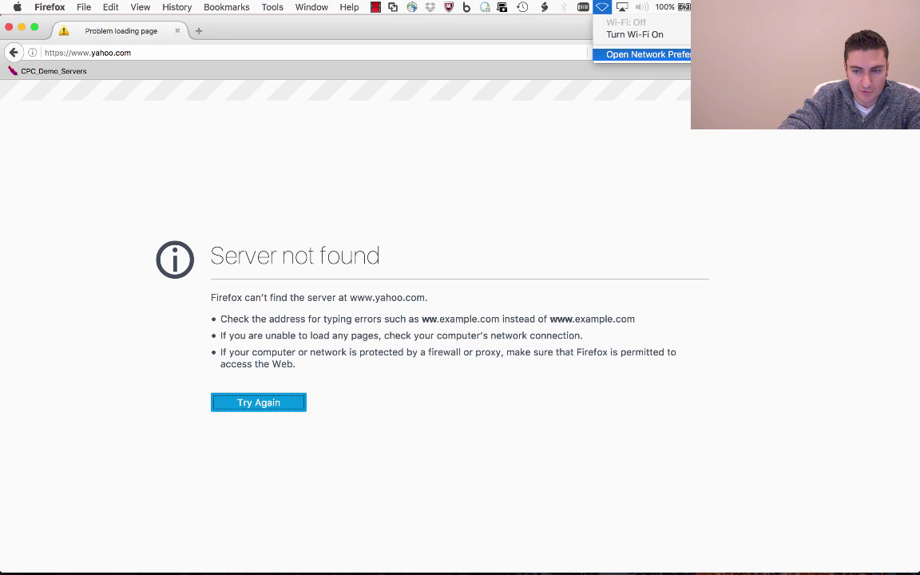
# Give Thunderbolt Ethernet the manual IPv4 address 10.0.0.5 (subnet 255.255.0.0) and apply it
pyautogui.click(634, 49)
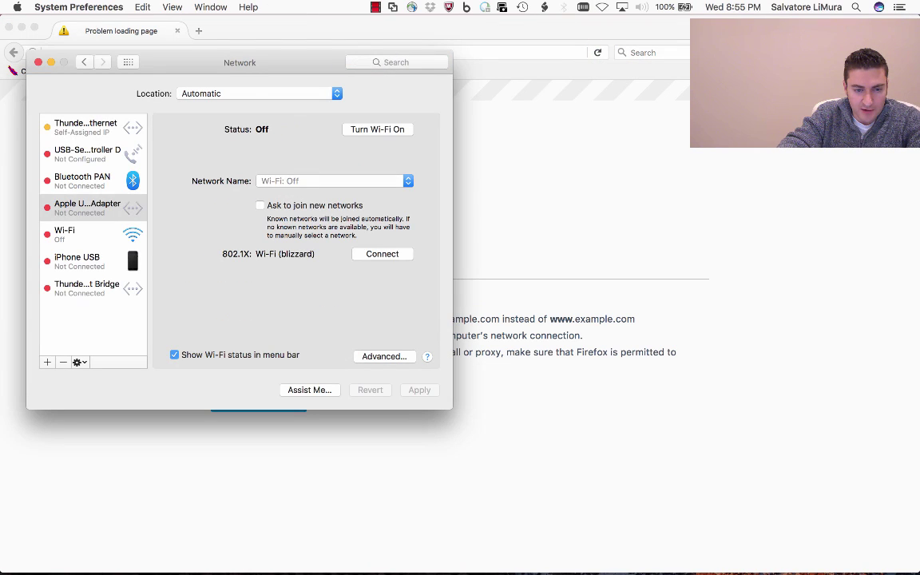
pyautogui.click(85, 127)
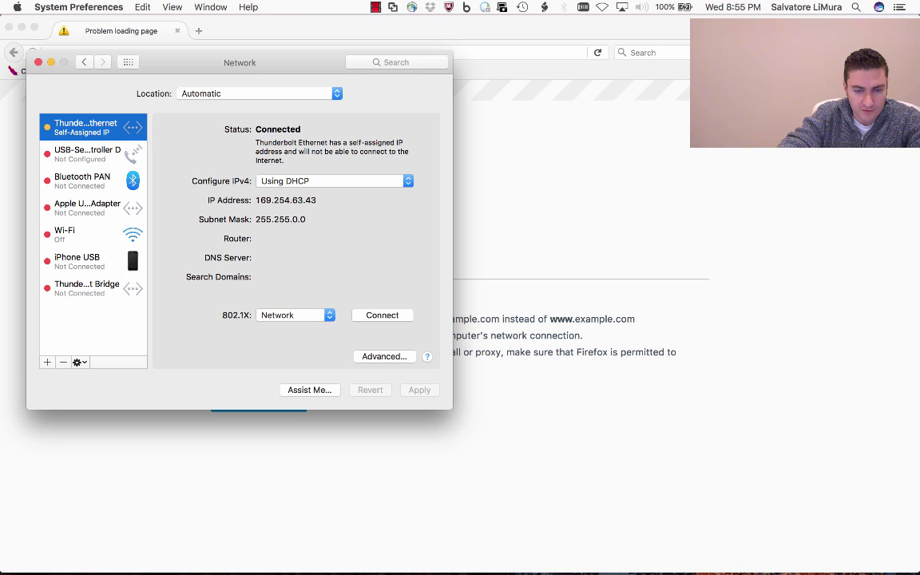
pyautogui.click(336, 180)
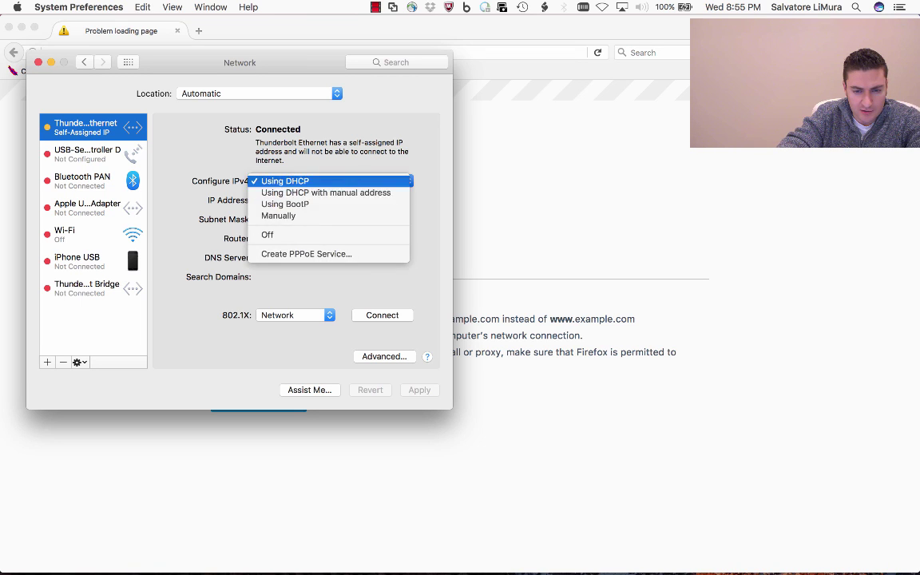
pyautogui.press('Return')
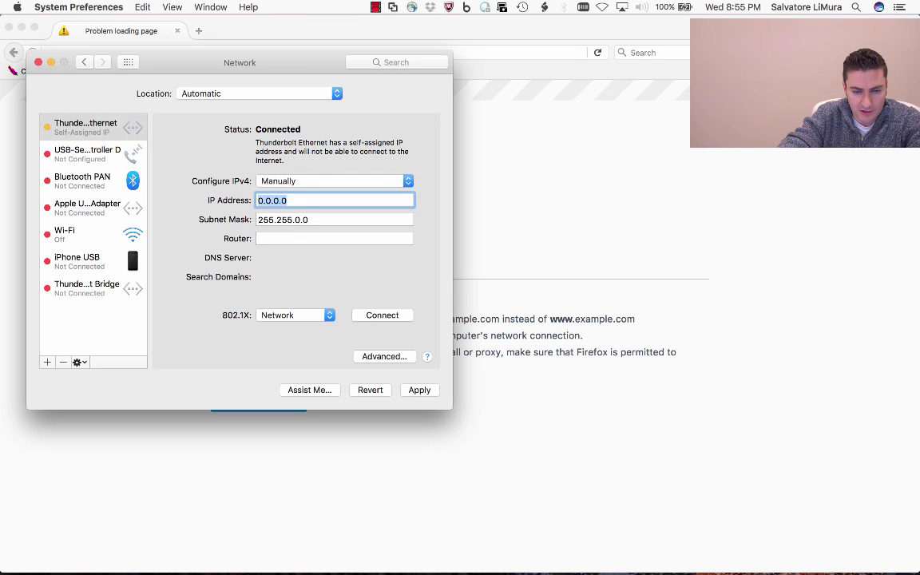
pyautogui.write('10.0.0.')
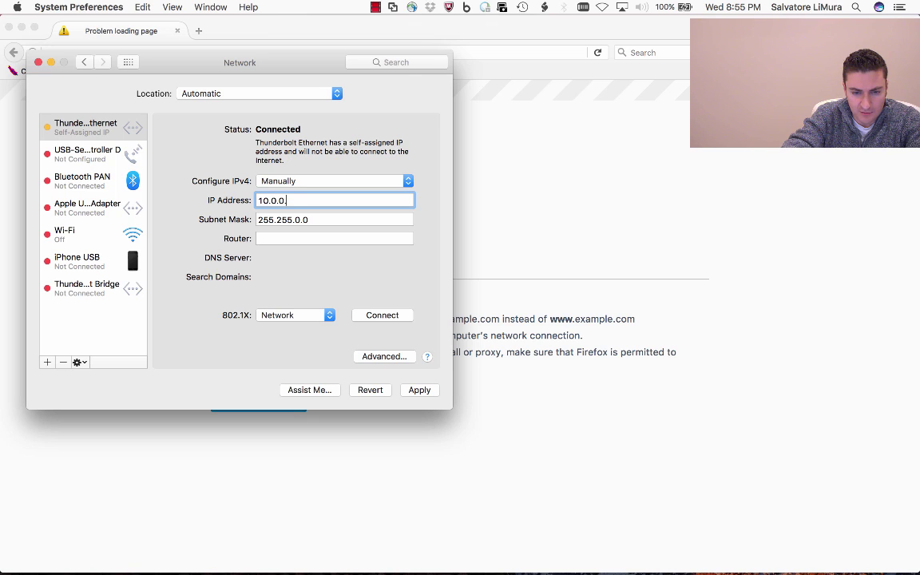
pyautogui.write('5')
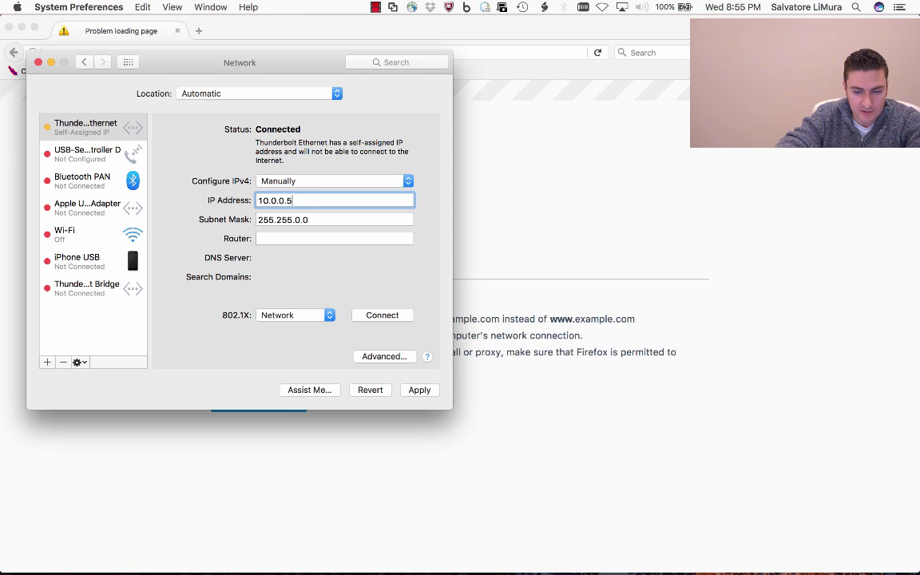
pyautogui.press('Return')
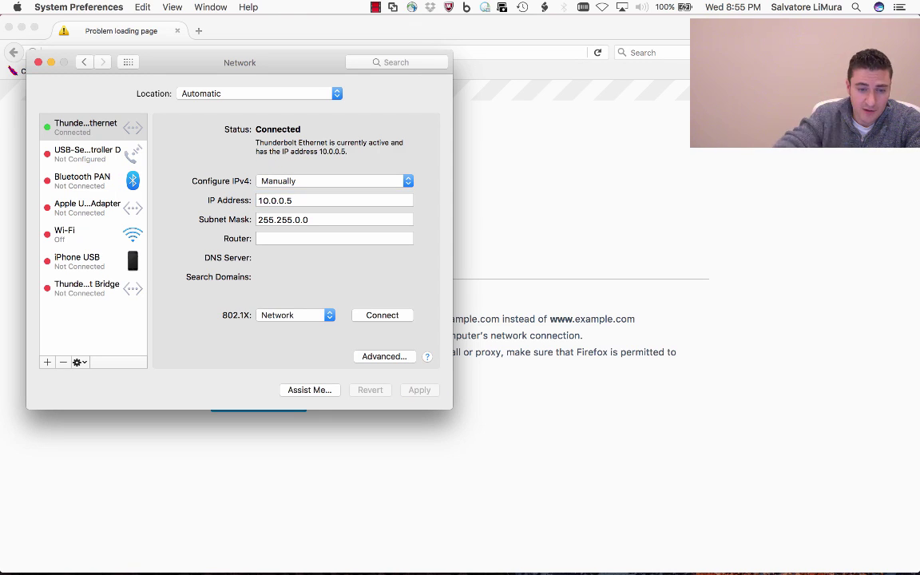
pyautogui.moveTo(240, 62); pyautogui.dragTo(336, 107)
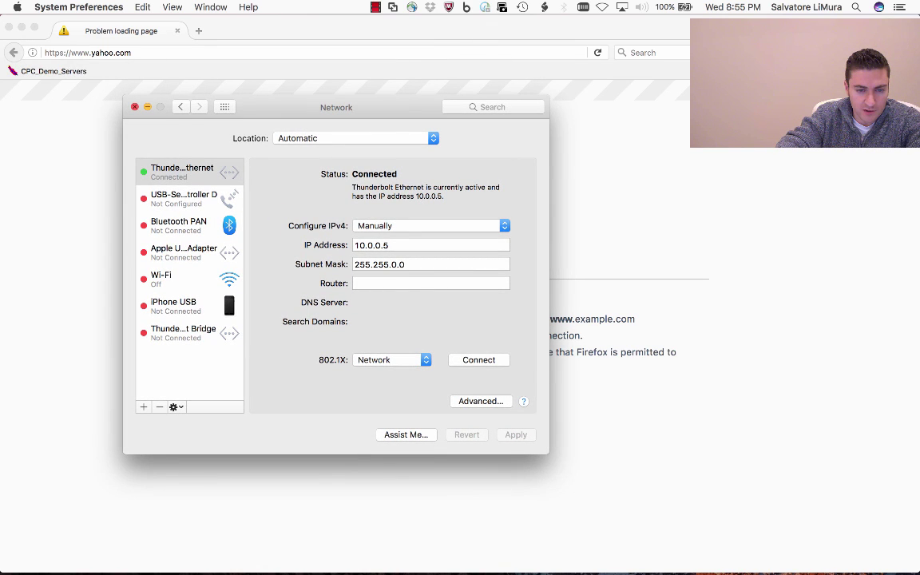
pyautogui.click(134, 106)
# Load 10.0.0.100 in Firefox and log in with the access point's user name and password
pyautogui.press('super+l')
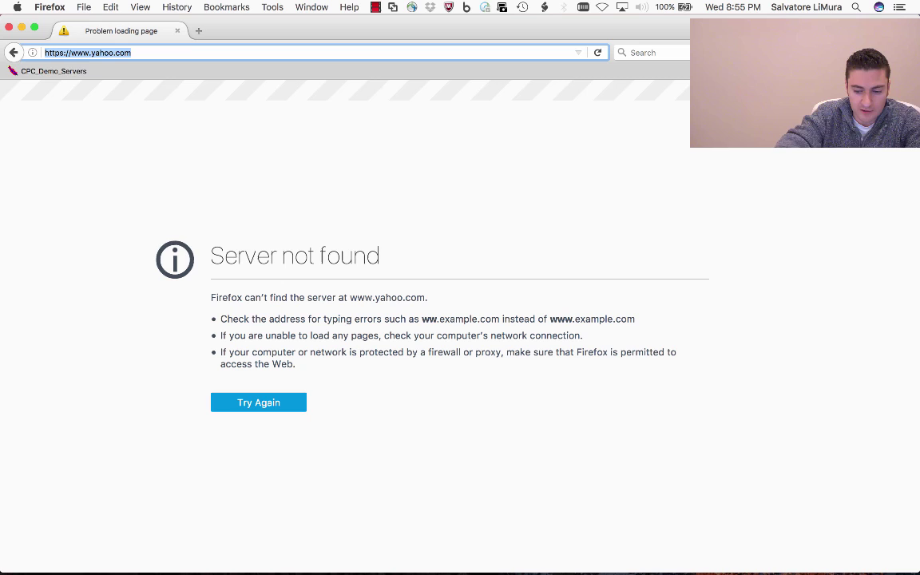
pyautogui.write('10.')
pyautogui.press('Return')
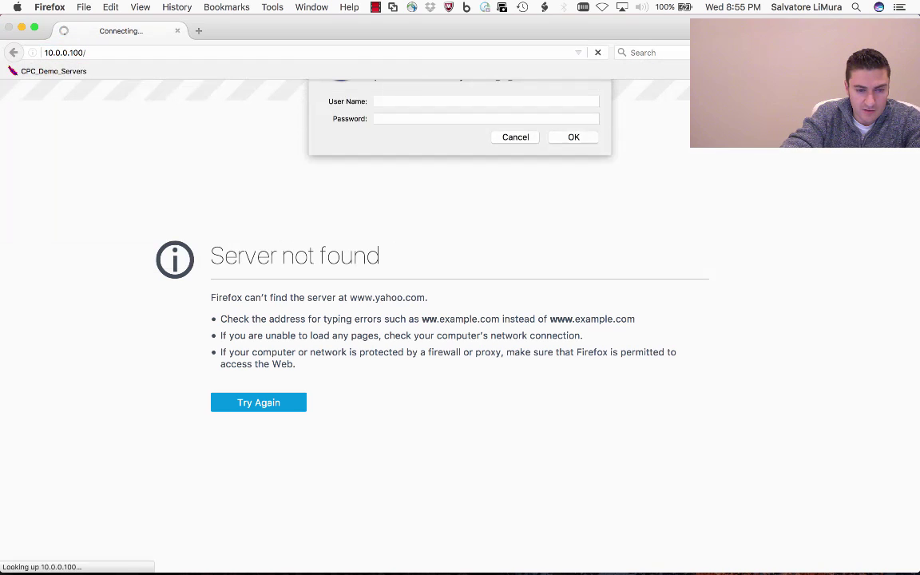
pyautogui.write('Cisco')
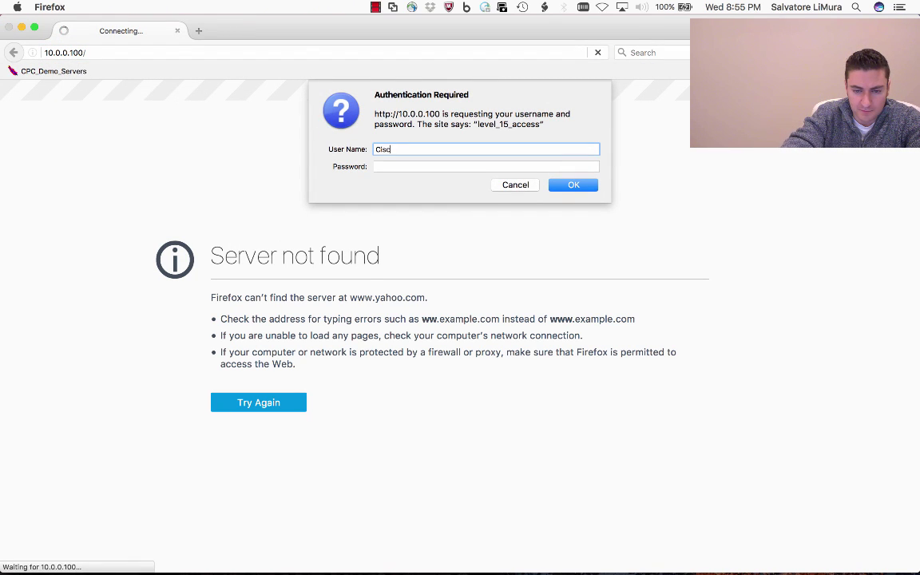
pyautogui.press('Tab')
pyautogui.write('cisco')
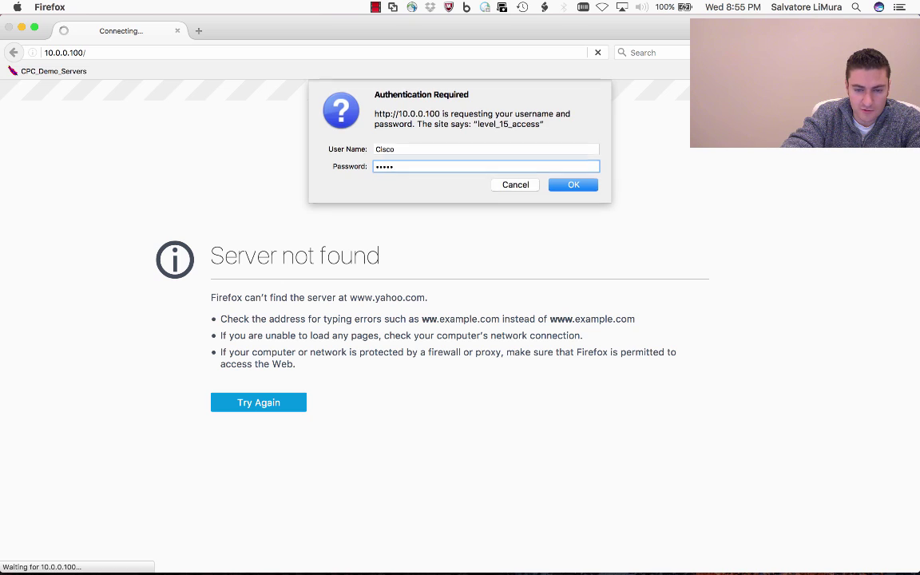
pyautogui.press('Return')
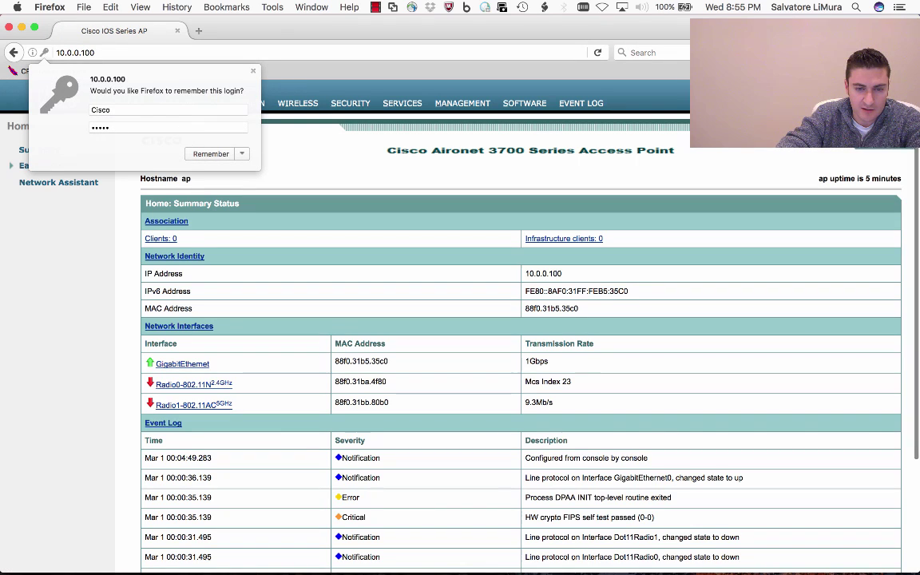
pyautogui.press('Escape')
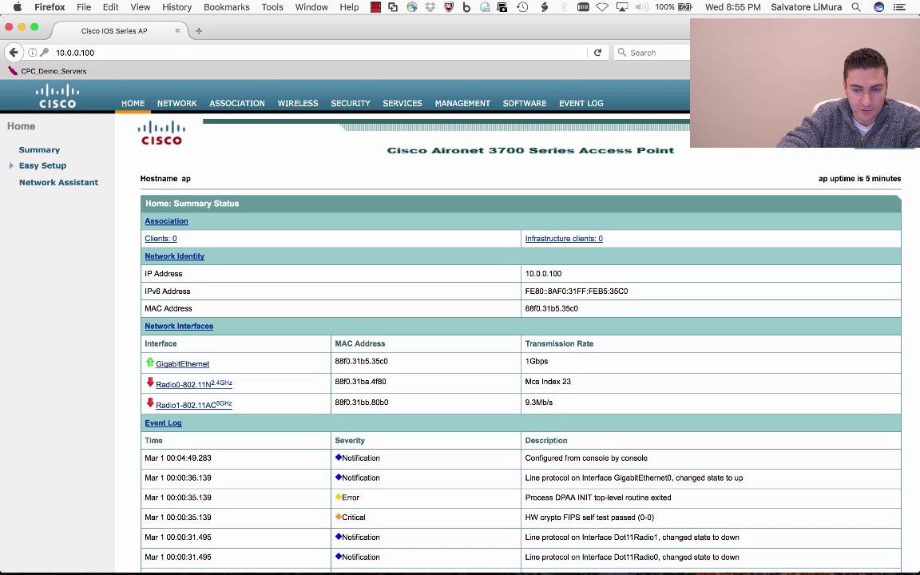
pyautogui.scroll(-1, 519, 344)
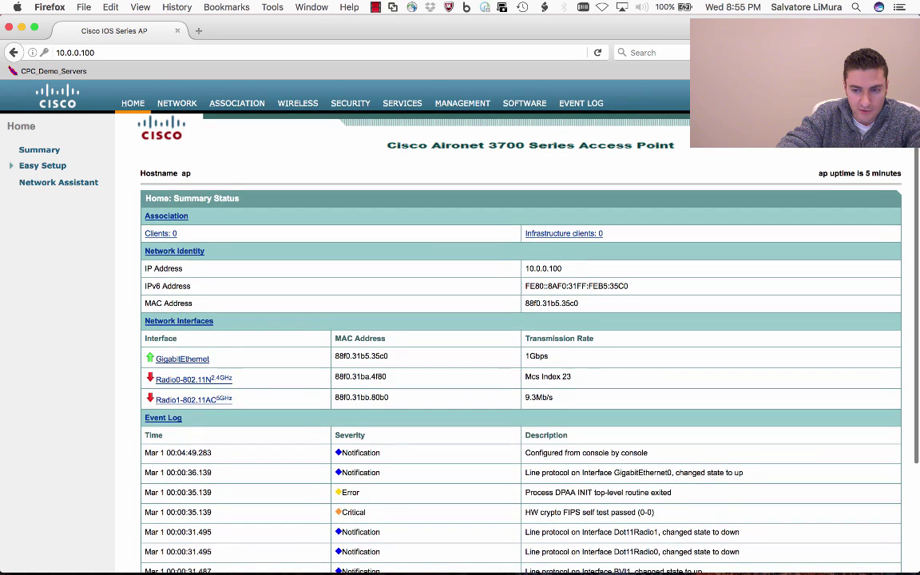
pyautogui.scroll(1, 519, 343)
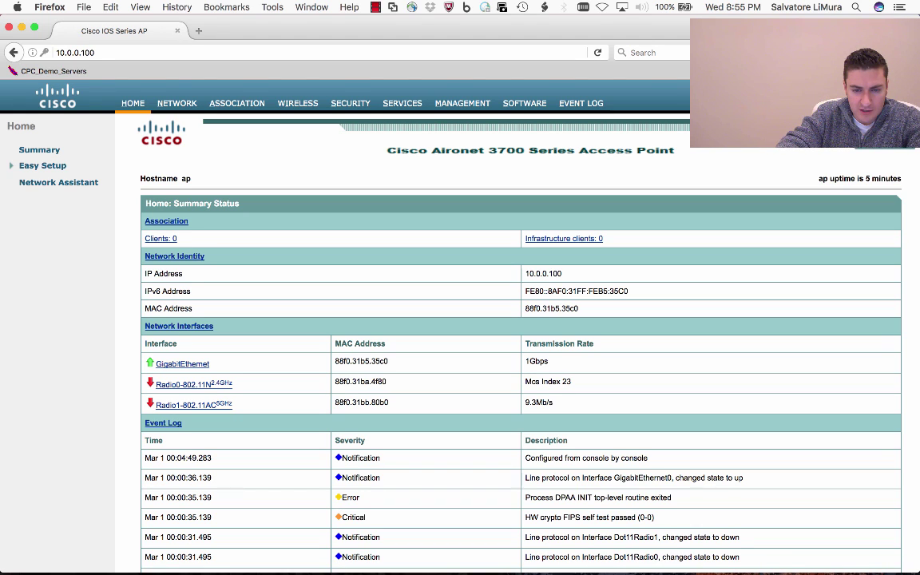
# In Encryption Manager, set the cipher to AES CCMP and apply it to all radios
pyautogui.click(350, 103)
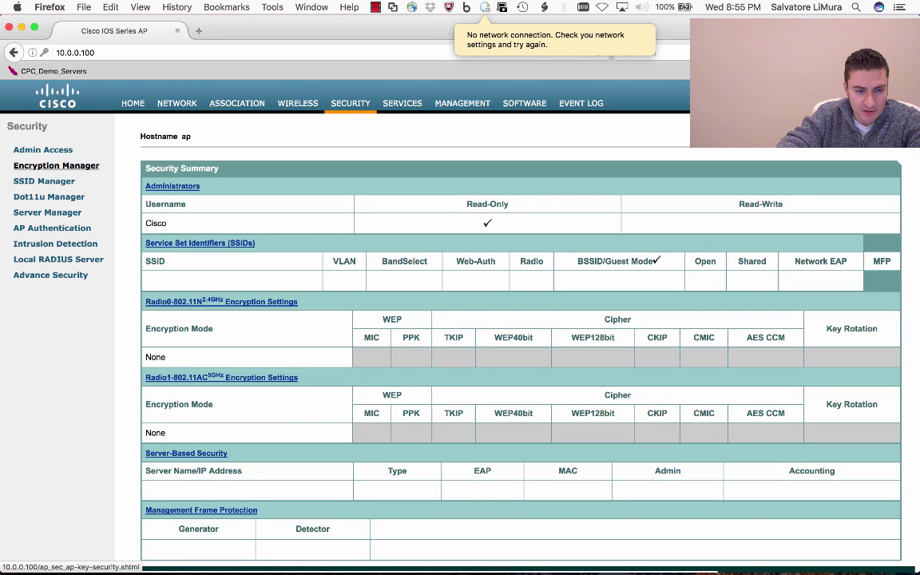
pyautogui.click(56, 165)
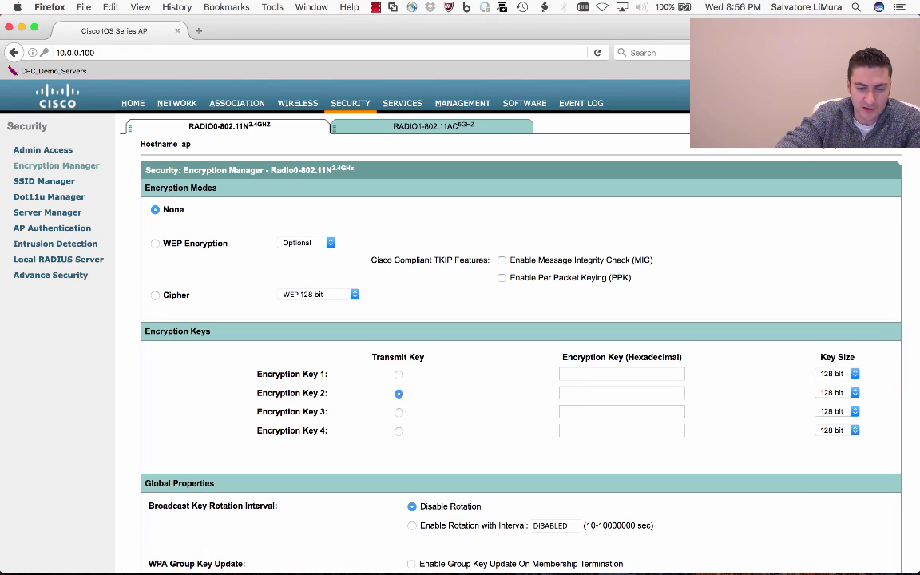
pyautogui.click(155, 295)
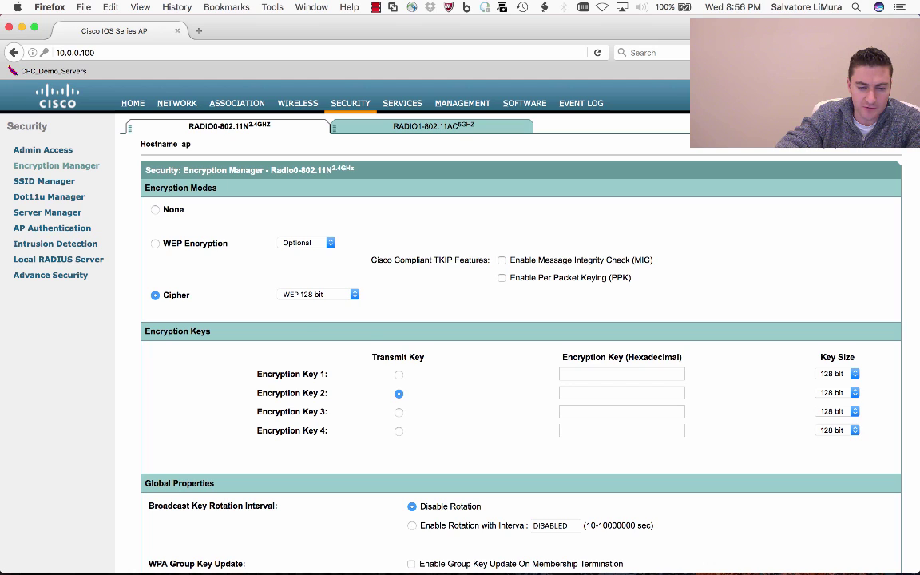
pyautogui.click(319, 295)
pyautogui.press('Down')
pyautogui.press('Down')
pyautogui.press('Down')
pyautogui.press('Down')
pyautogui.press('Down')
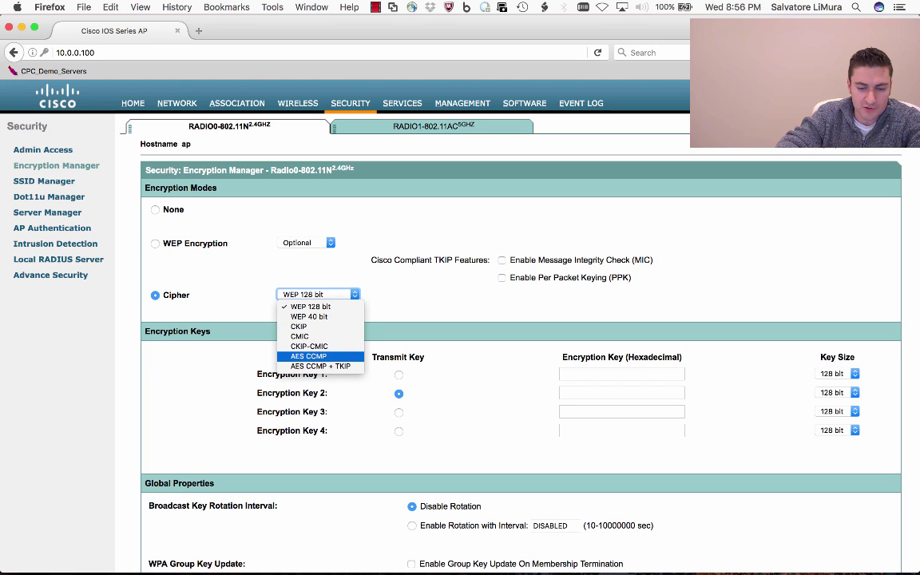
pyautogui.press('Return')
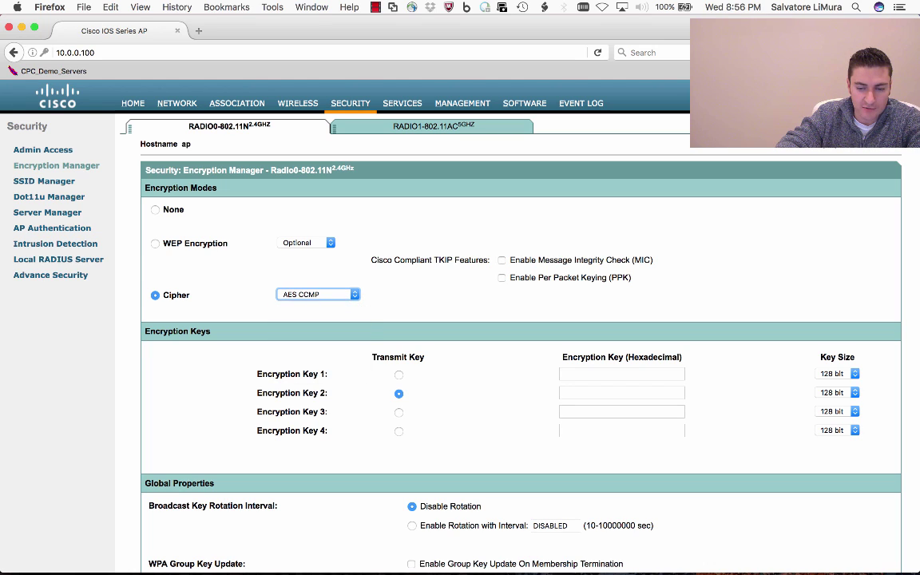
pyautogui.scroll(-3, 511, 320)
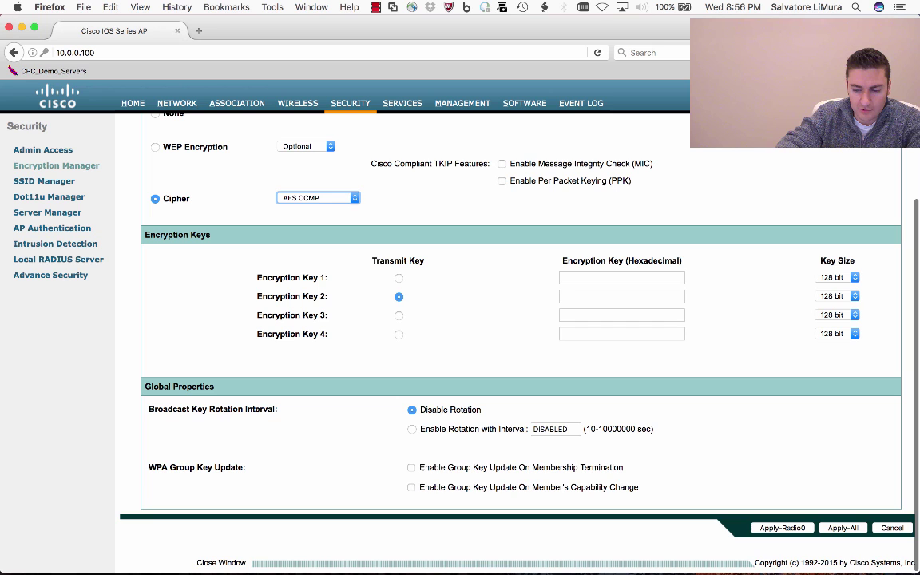
pyautogui.click(842, 528)
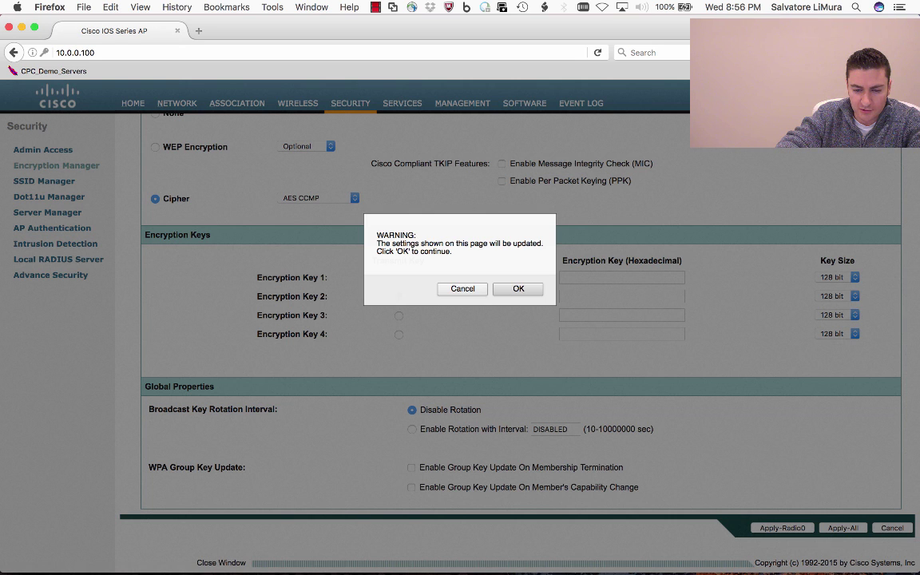
pyautogui.press('Return')
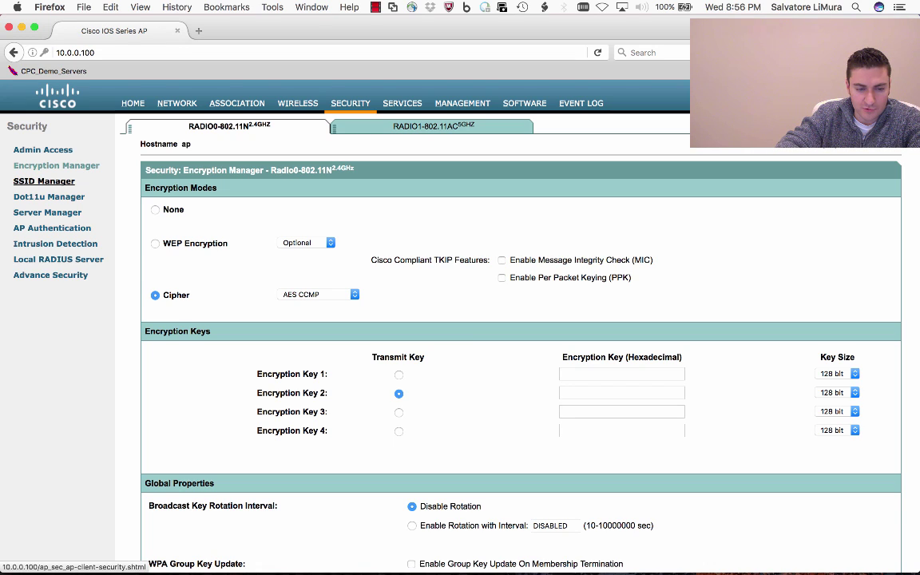
pyautogui.click(44, 181)
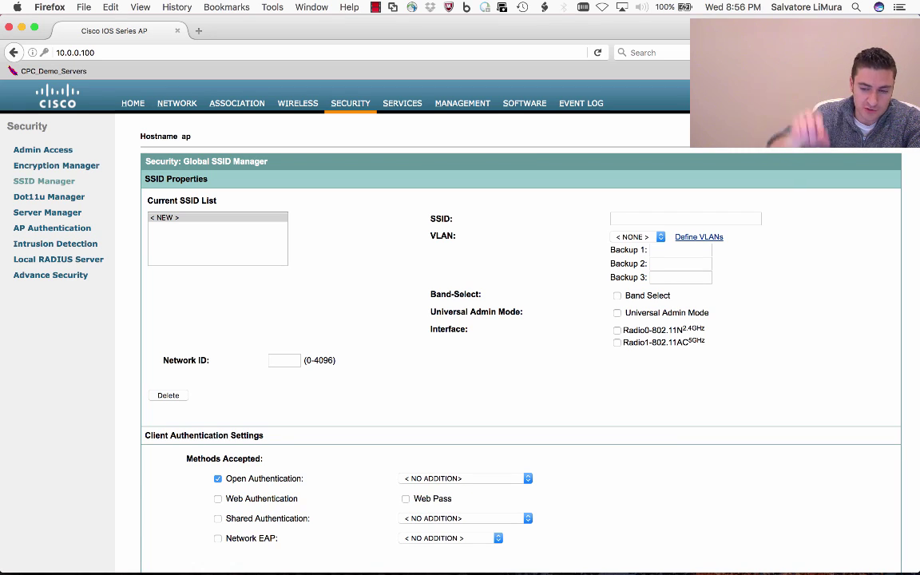
# Enter 'theboken' as the new SSID
pyautogui.click(685, 218)
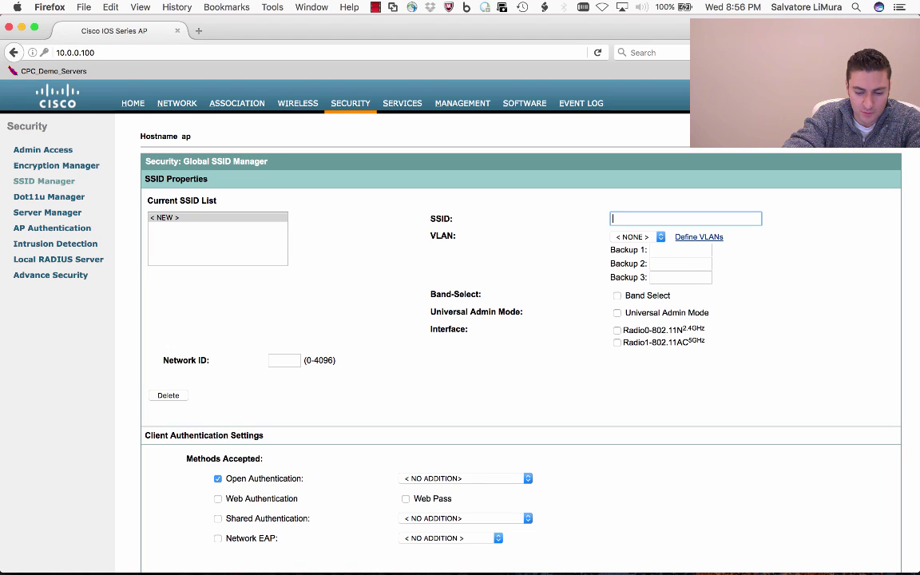
pyautogui.write('theboken')
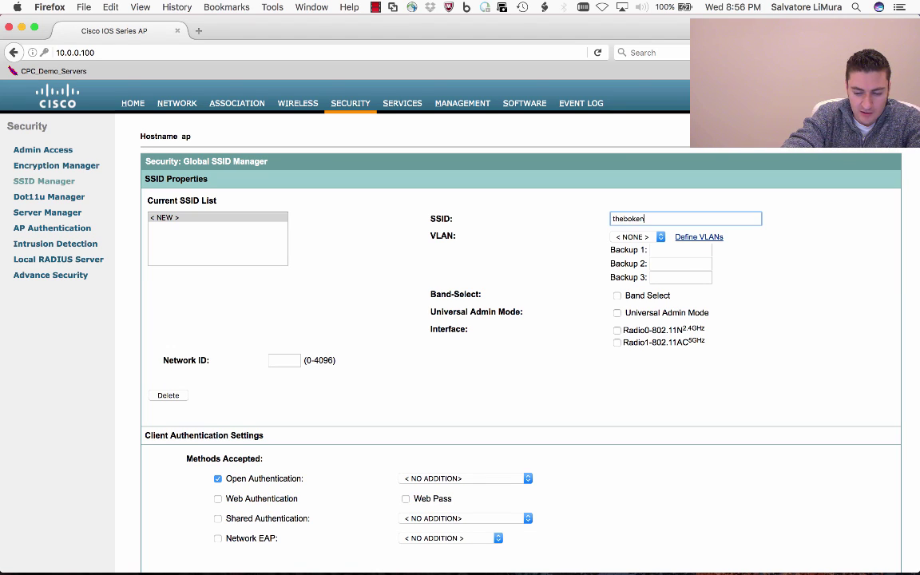
pyautogui.scroll(-5, 511, 343)
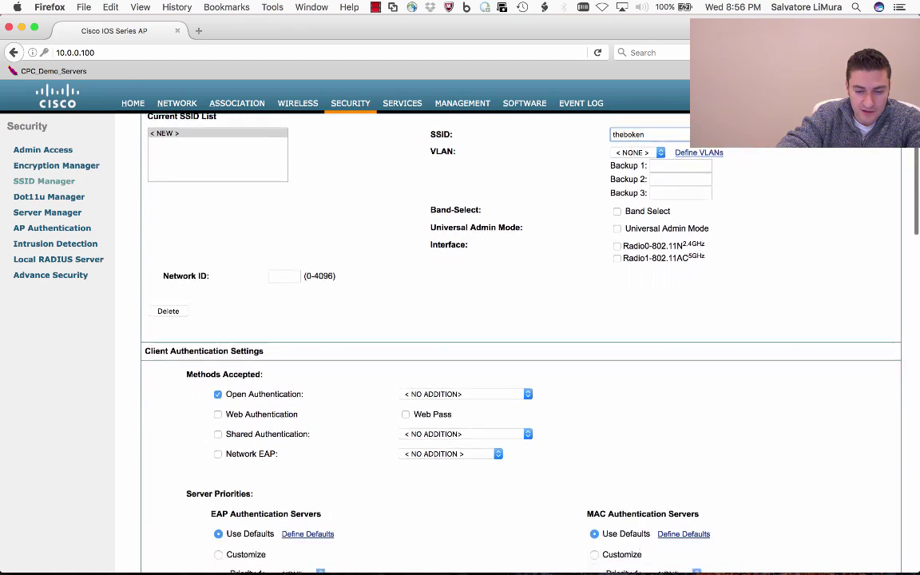
pyautogui.scroll(-10, 511, 343)
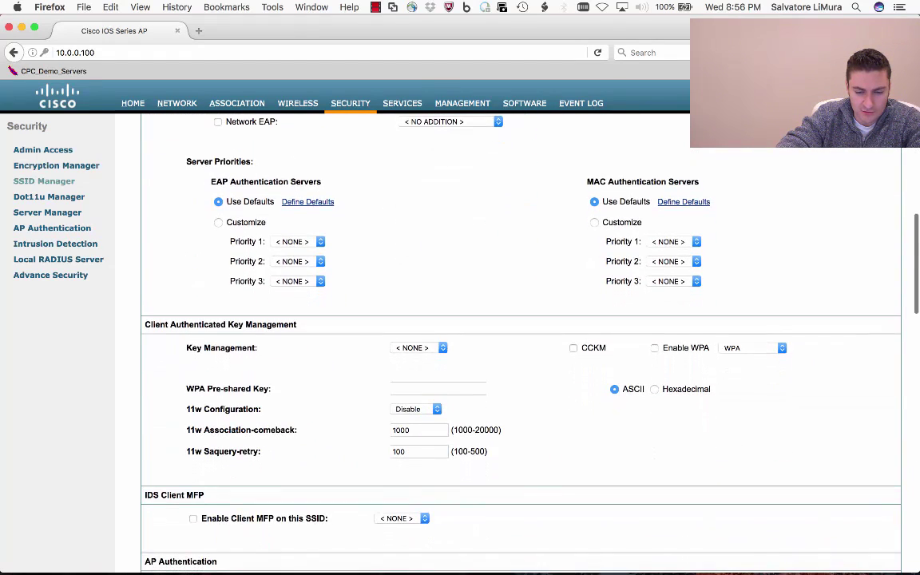
# Set key management to Mandatory and enable WPA with version WPAv2
pyautogui.click(419, 347)
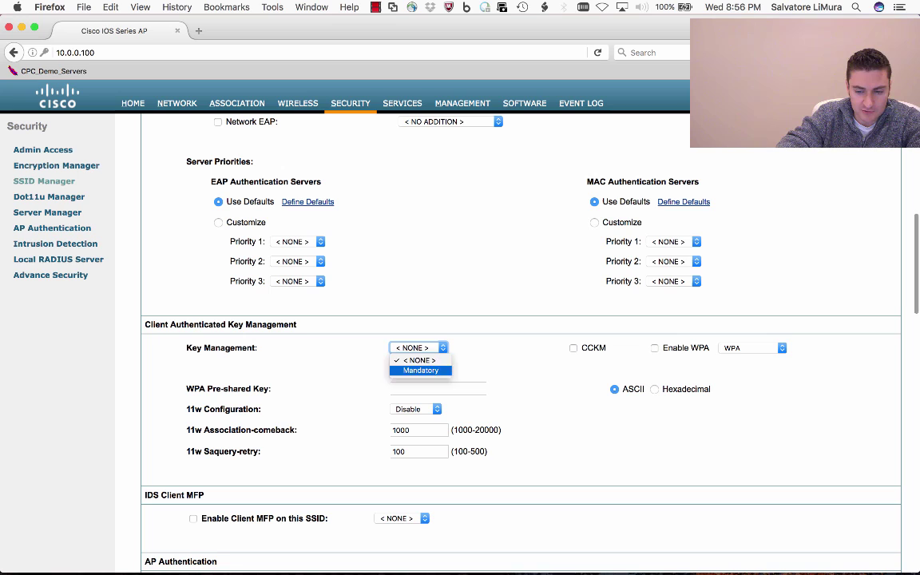
pyautogui.click(416, 370)
pyautogui.click(654, 347)
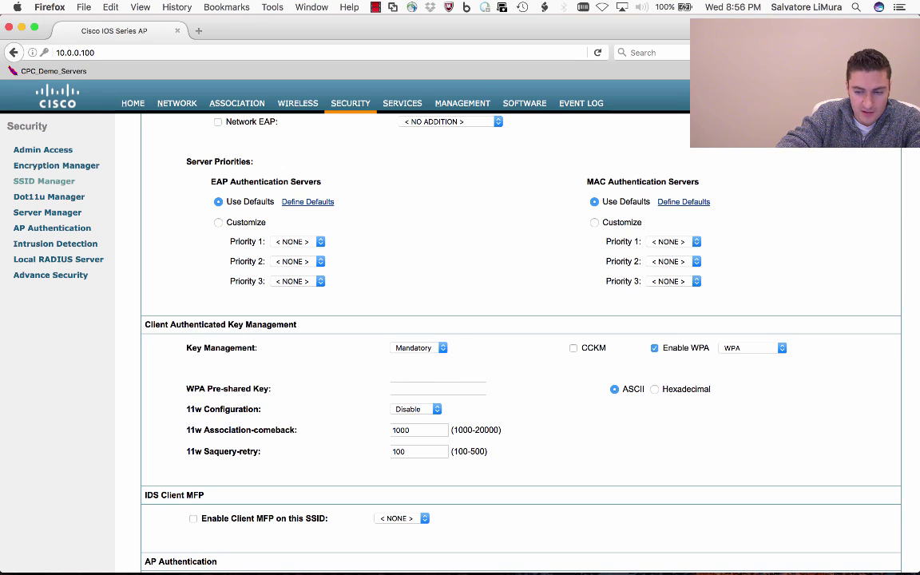
pyautogui.click(750, 347)
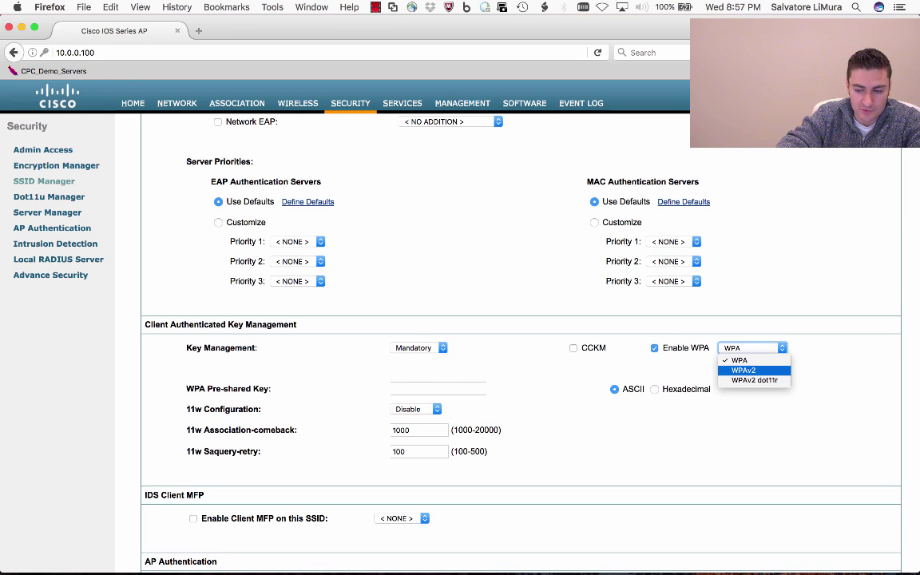
pyautogui.press('Return')
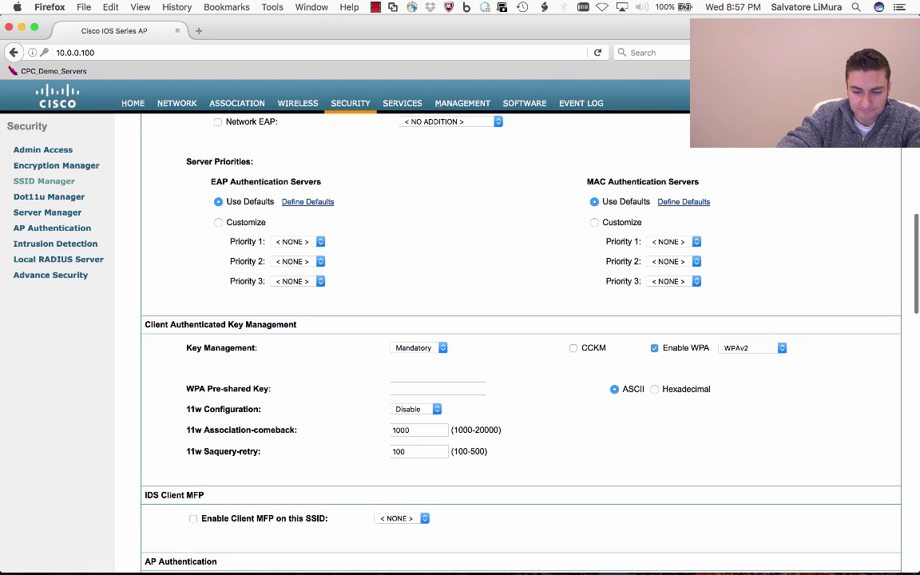
pyautogui.scroll(-1, 511, 343)
pyautogui.scroll(5, 511, 344)
pyautogui.scroll(-8, 511, 343)
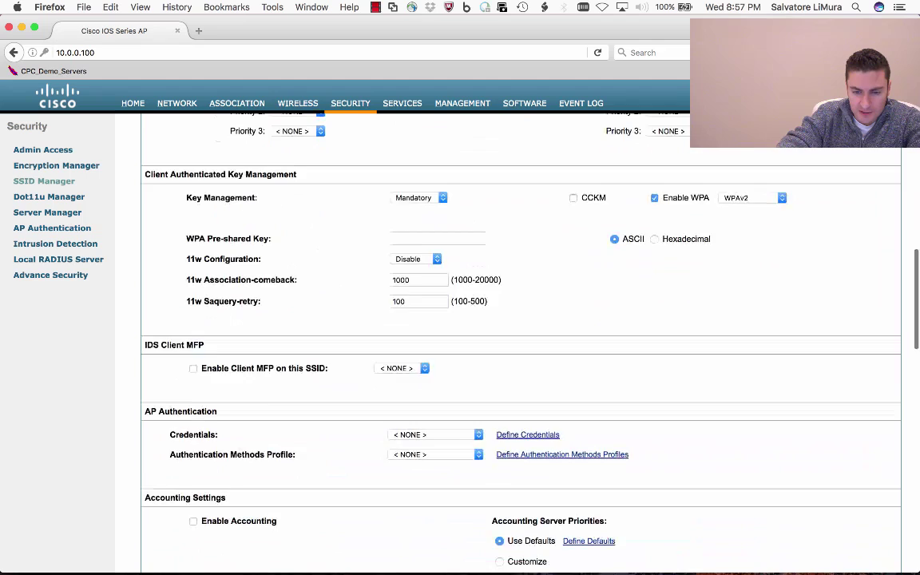
pyautogui.scroll(-2, 511, 343)
pyautogui.scroll(8, 511, 343)
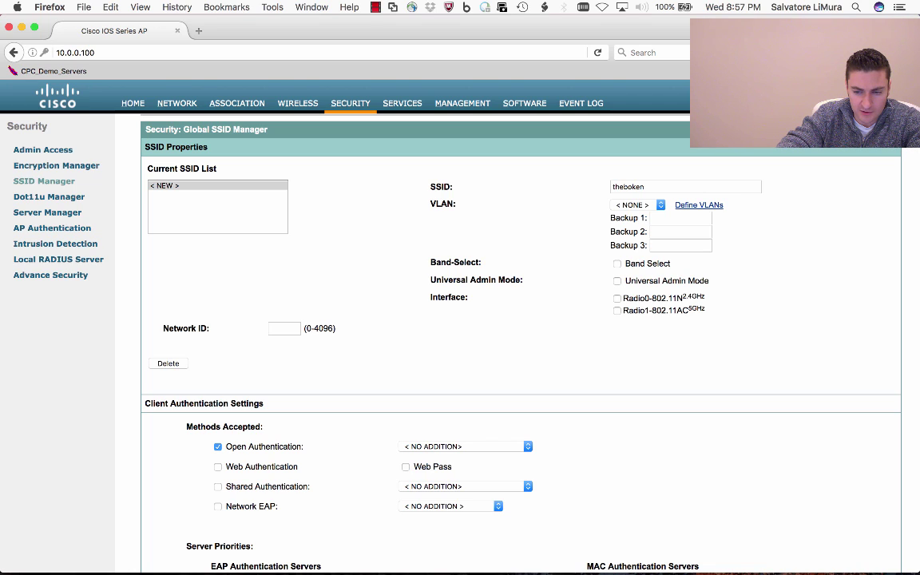
# Enable the SSID on the 2.4GHz radio and enter the WPA pre-shared key
pyautogui.click(616, 298)
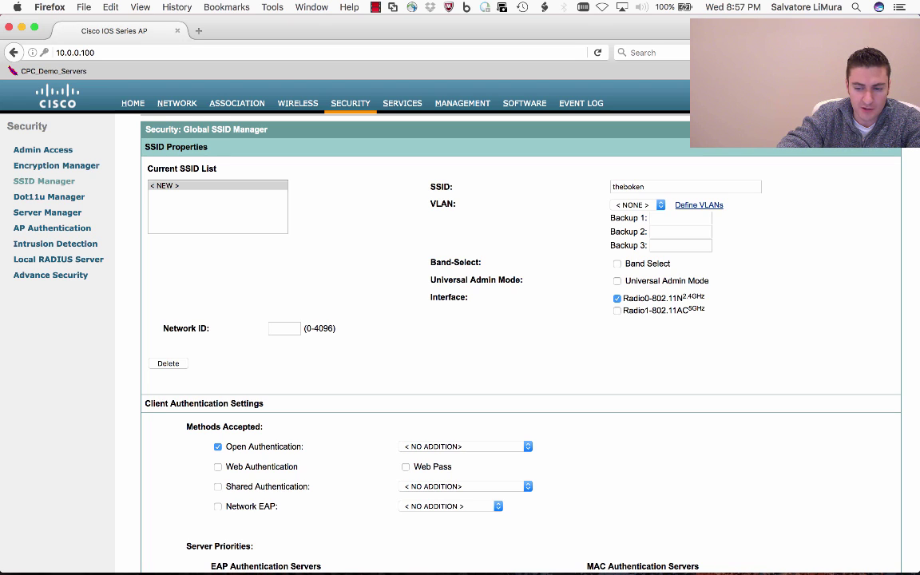
pyautogui.scroll(-10, 519, 360)
pyautogui.scroll(12, 519, 359)
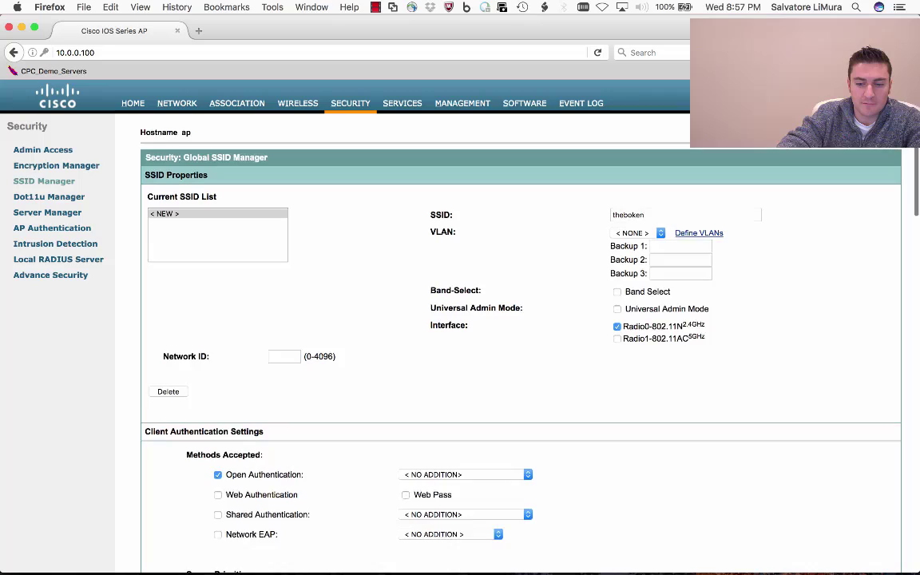
pyautogui.scroll(-5, 519, 360)
pyautogui.click(438, 433)
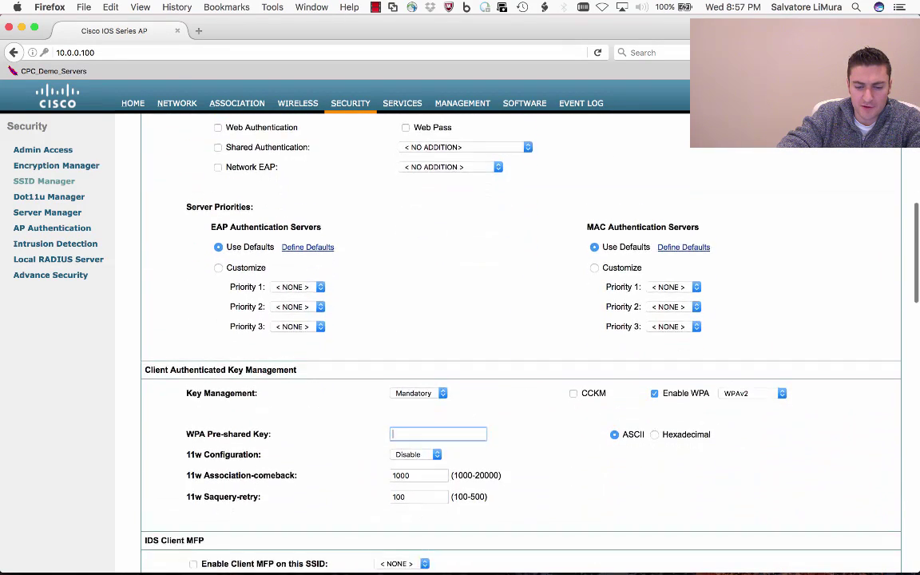
pyautogui.scroll(-2, 519, 359)
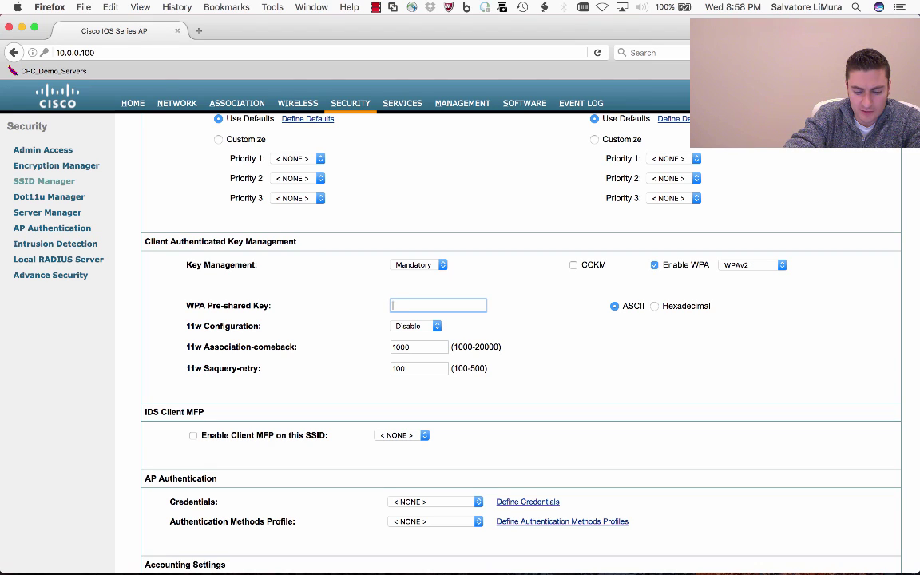
pyautogui.write('cisco1')
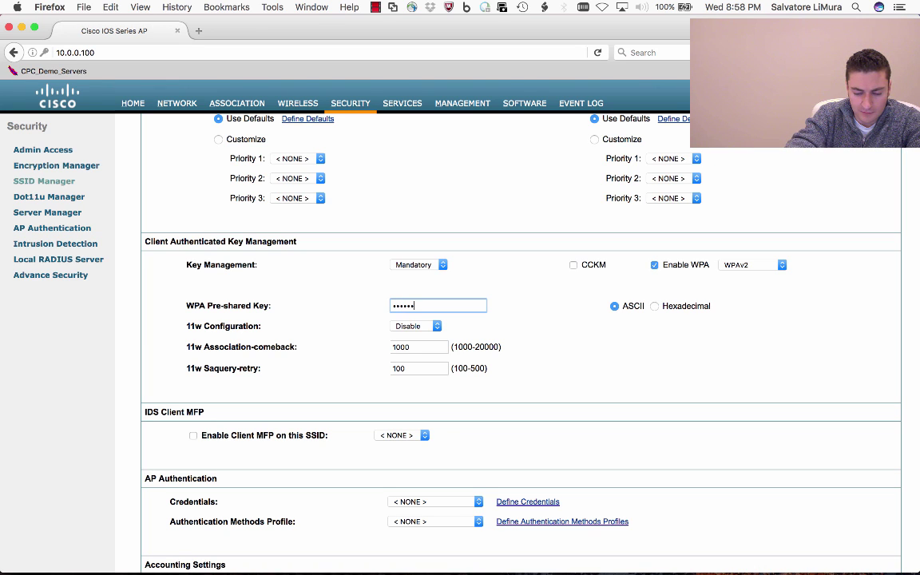
pyautogui.write('23')
# Apply the SSID security settings, confirm the warning, and decline saving the password
pyautogui.scroll(-5, 477, 308)
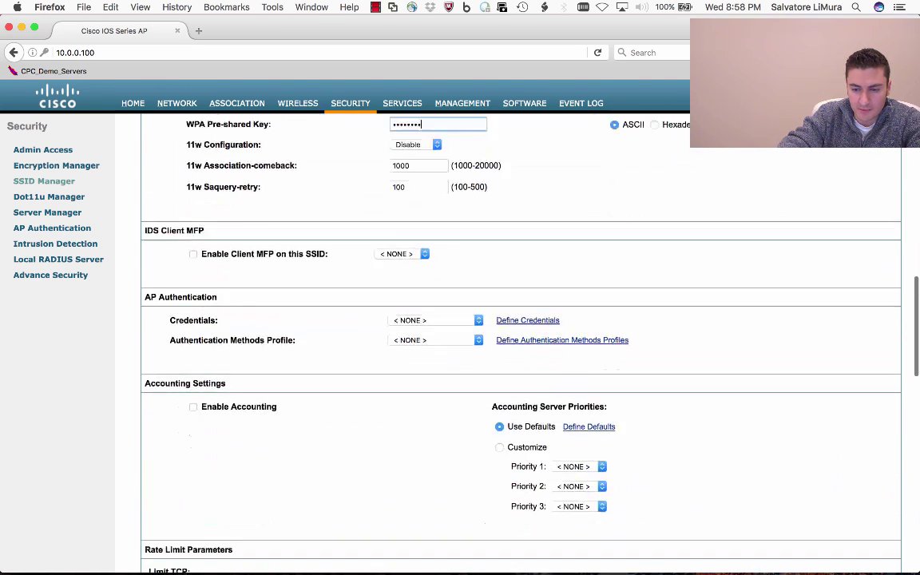
pyautogui.scroll(-18, 476, 320)
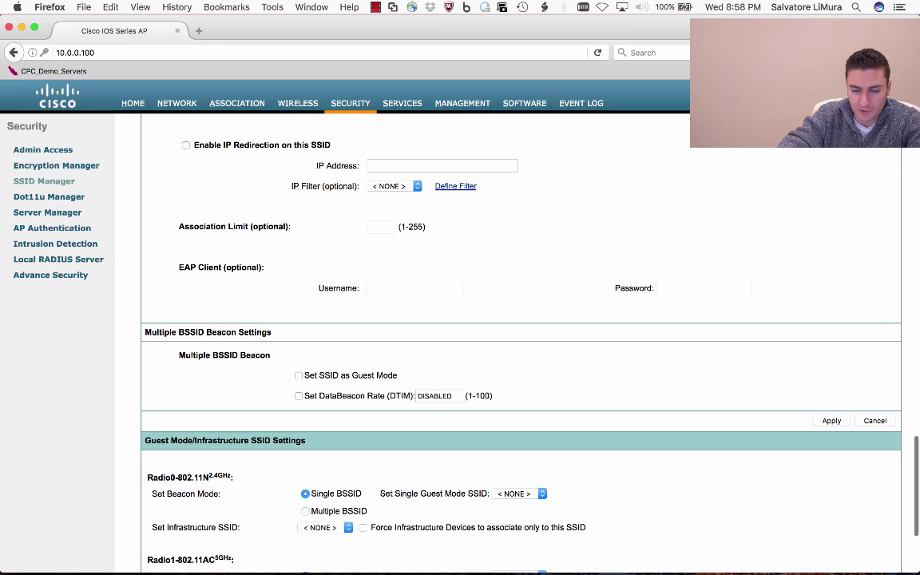
pyautogui.click(831, 420)
pyautogui.press('Return')
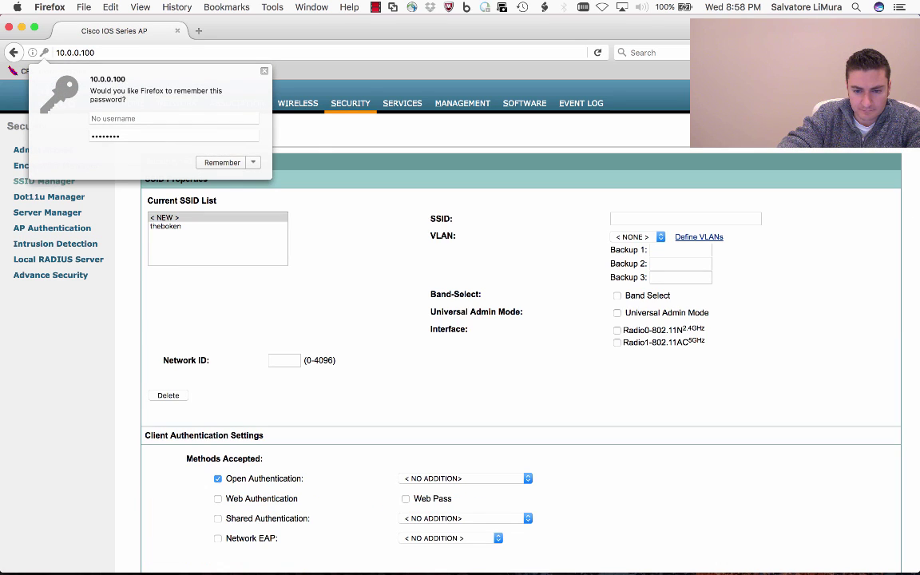
pyautogui.press('Escape')
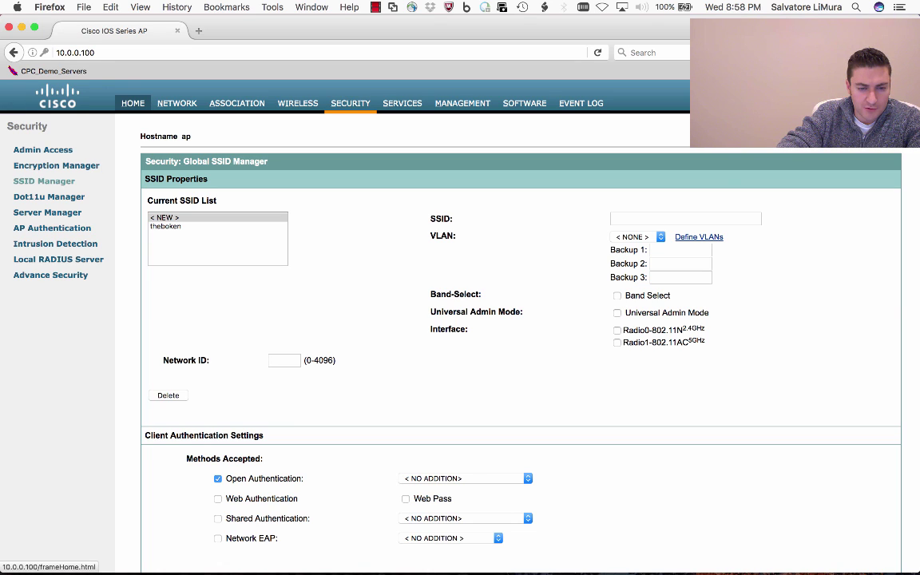
# On the Radio0-802.11N 2.4 GHz settings page, set Enable Radio to Enable
pyautogui.click(133, 103)
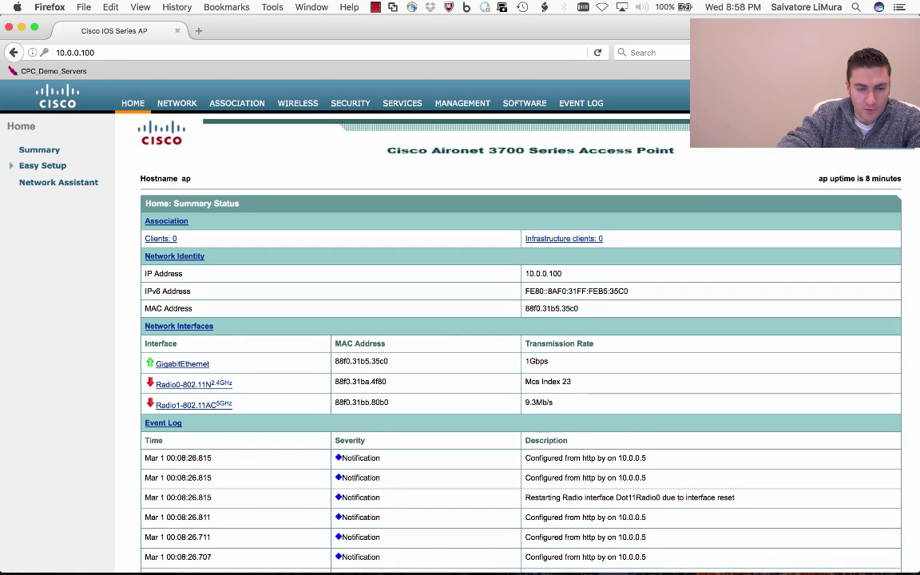
pyautogui.click(193, 384)
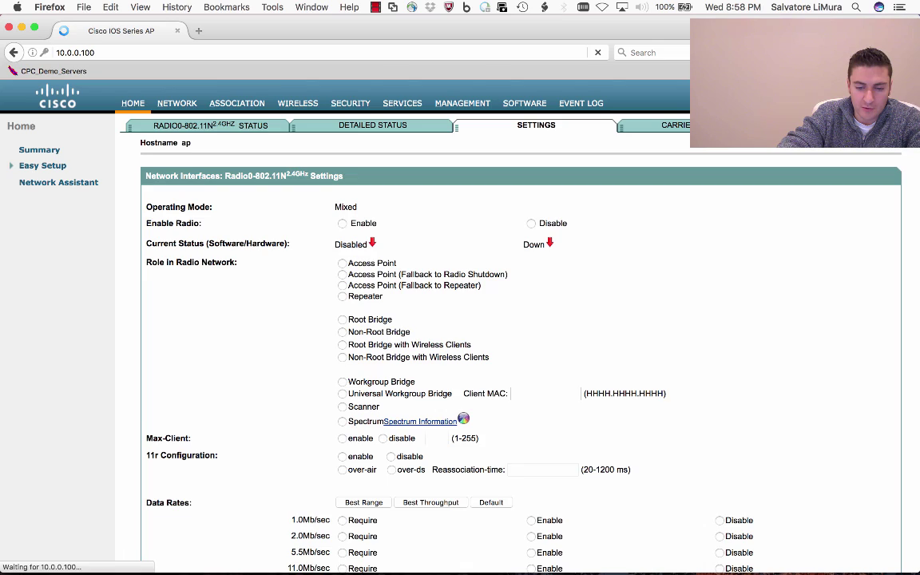
pyautogui.scroll(-2, 519, 359)
pyautogui.scroll(-2, 519, 336)
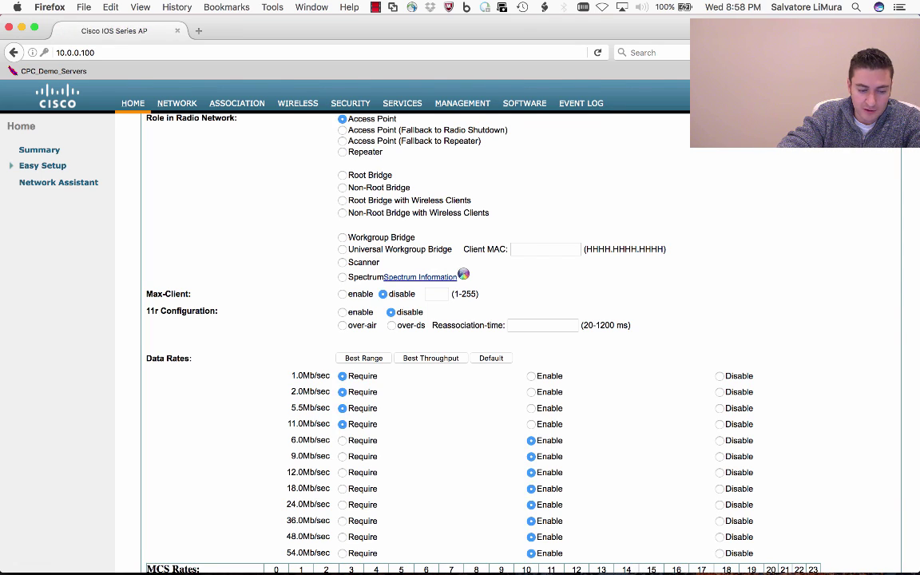
pyautogui.scroll(2, 479, 344)
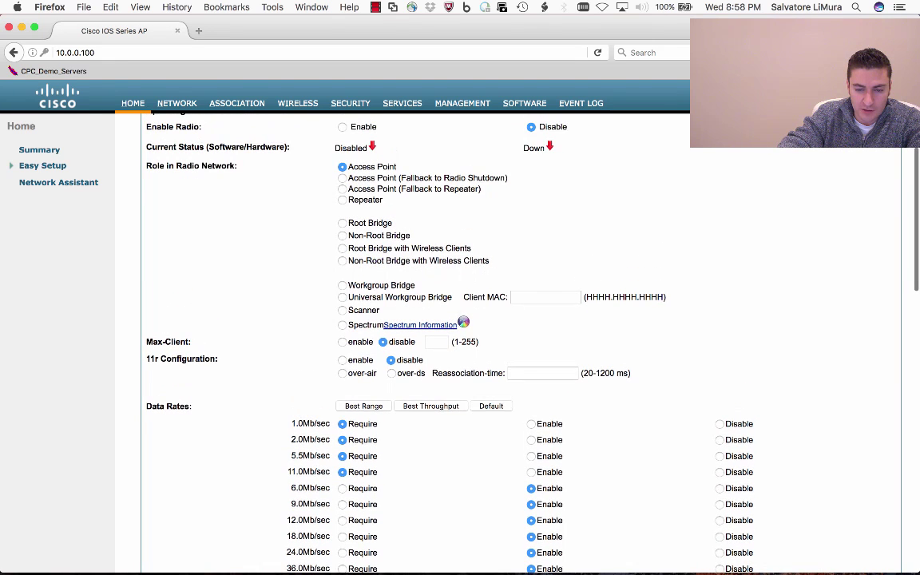
pyautogui.scroll(3, 479, 343)
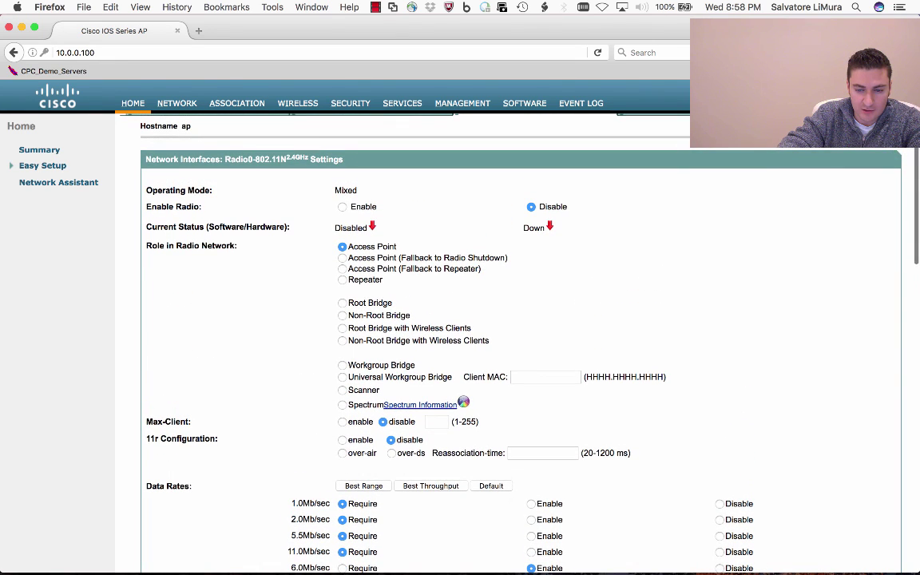
pyautogui.click(342, 206)
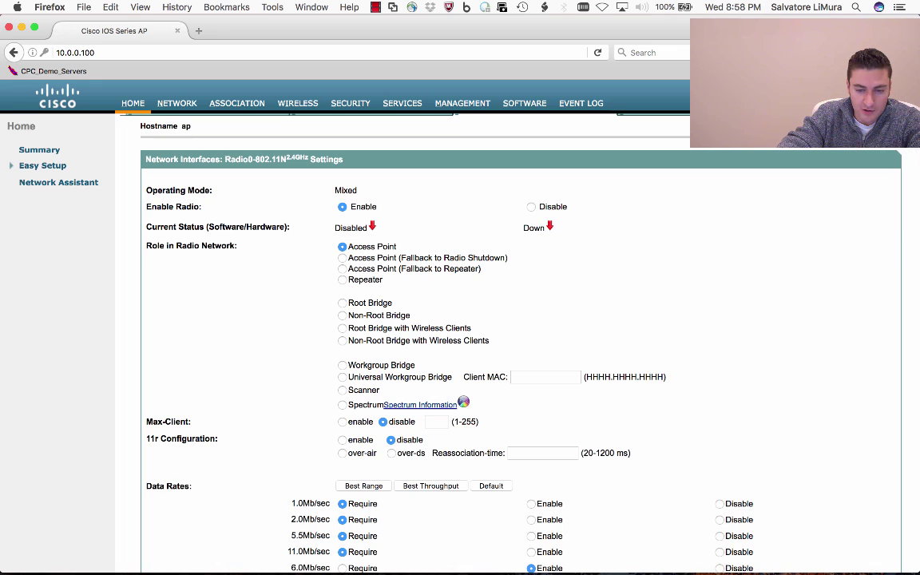
pyautogui.scroll(-1, 479, 343)
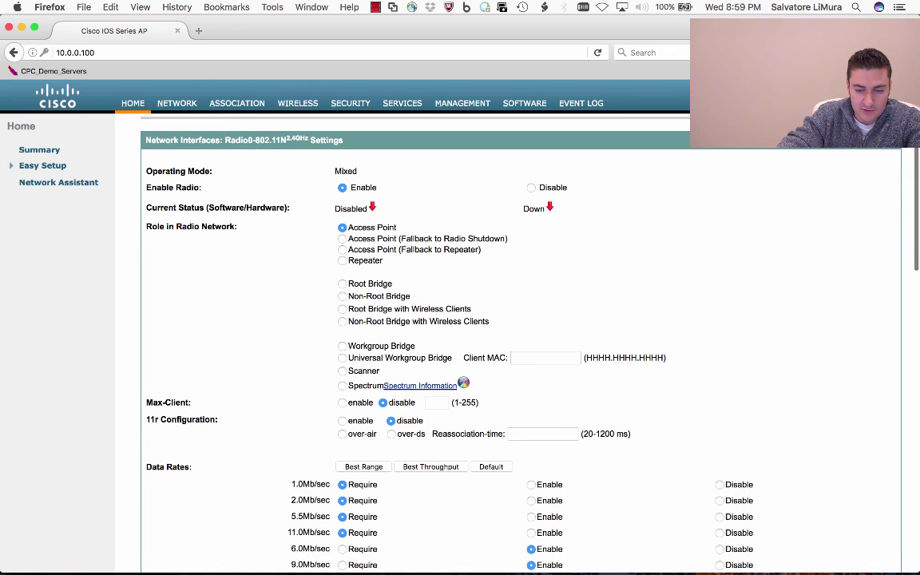
# Set the radio role to Universal Workgroup Bridge with client MAC 685b.3599.f65d
pyautogui.click(342, 358)
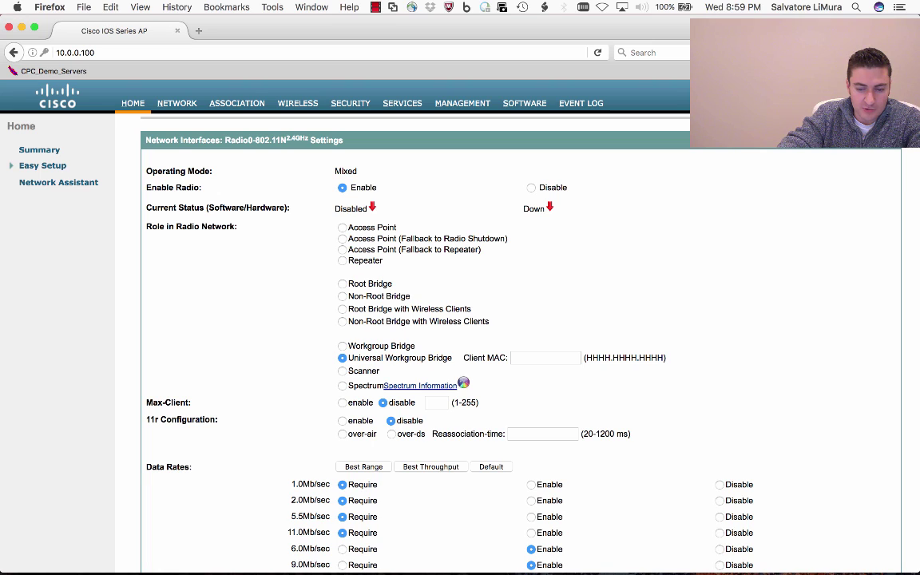
pyautogui.click(545, 357)
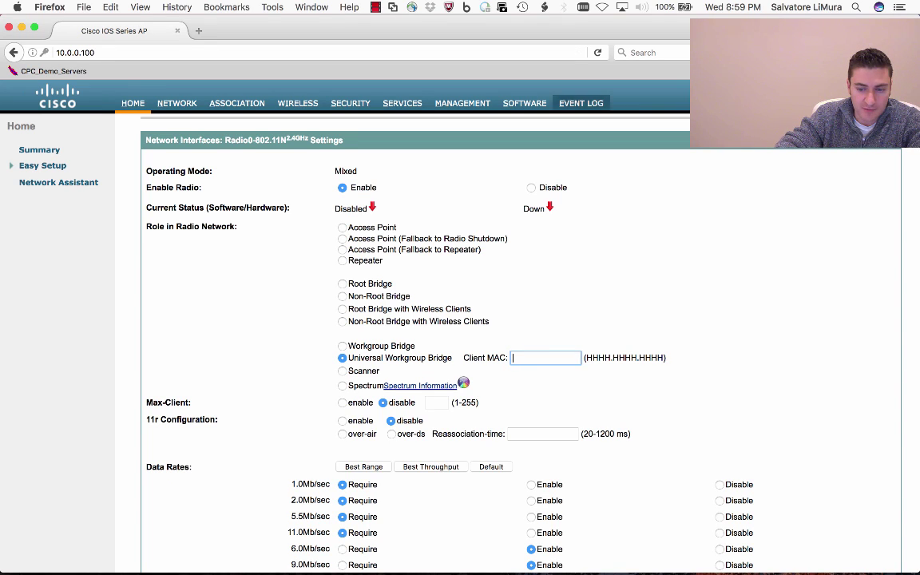
pyautogui.write('685b.3599.f65c')
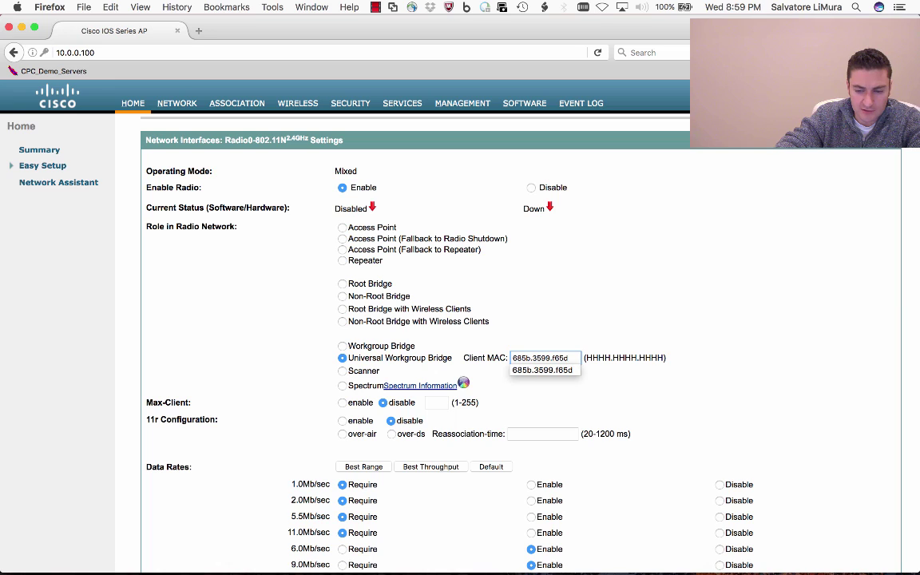
pyautogui.press('Down')
pyautogui.press('Return')
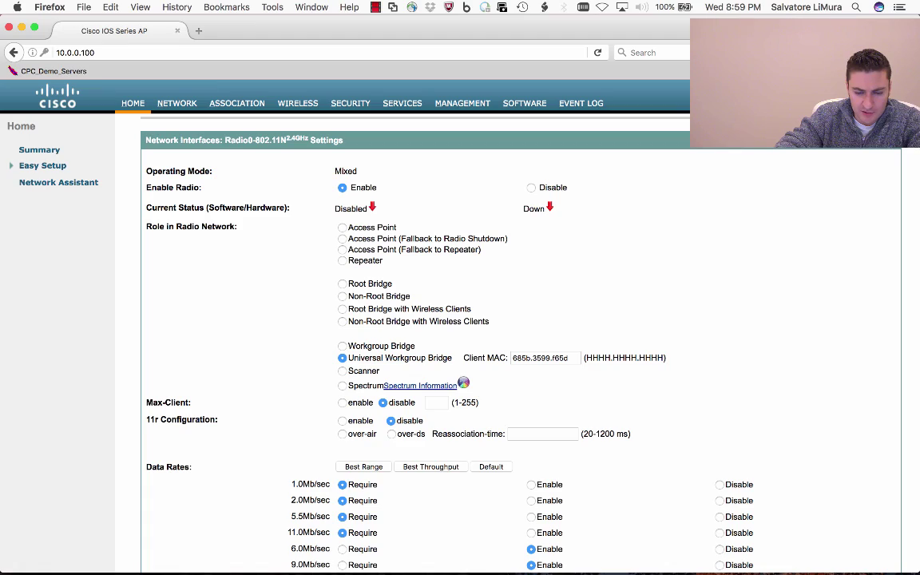
# Apply the 2.4 GHz radio settings, accept both warnings, and check the console log
pyautogui.scroll(-15, 479, 336)
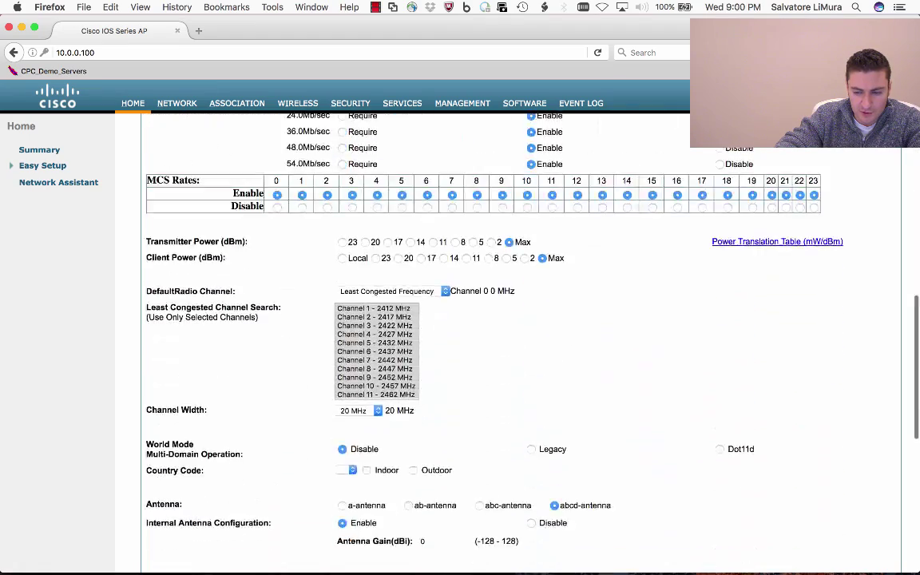
pyautogui.scroll(-5, 511, 335)
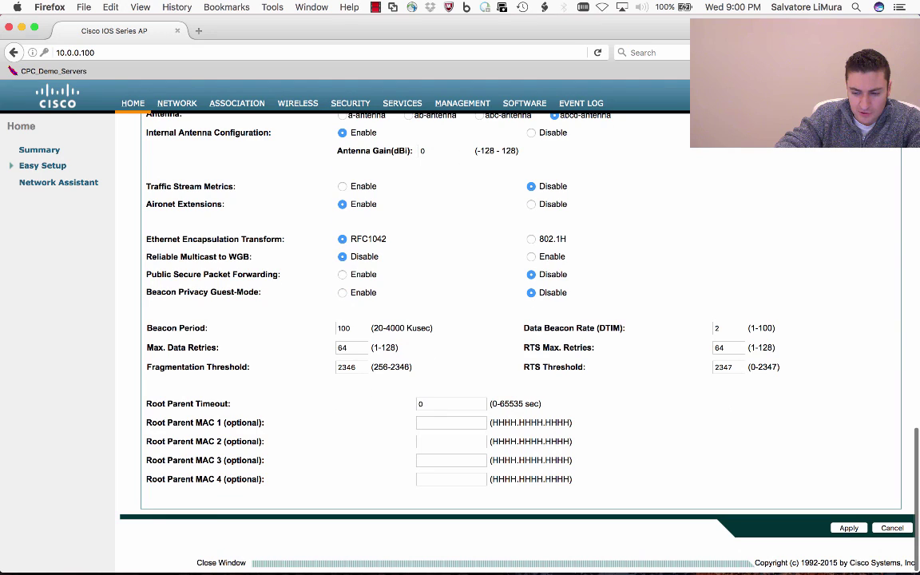
pyautogui.press('Return')
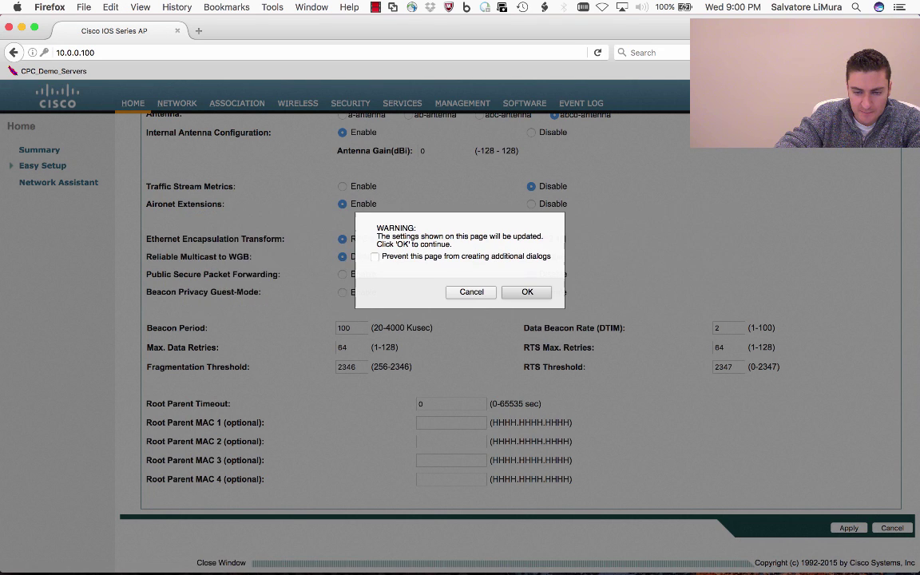
pyautogui.press('Return')
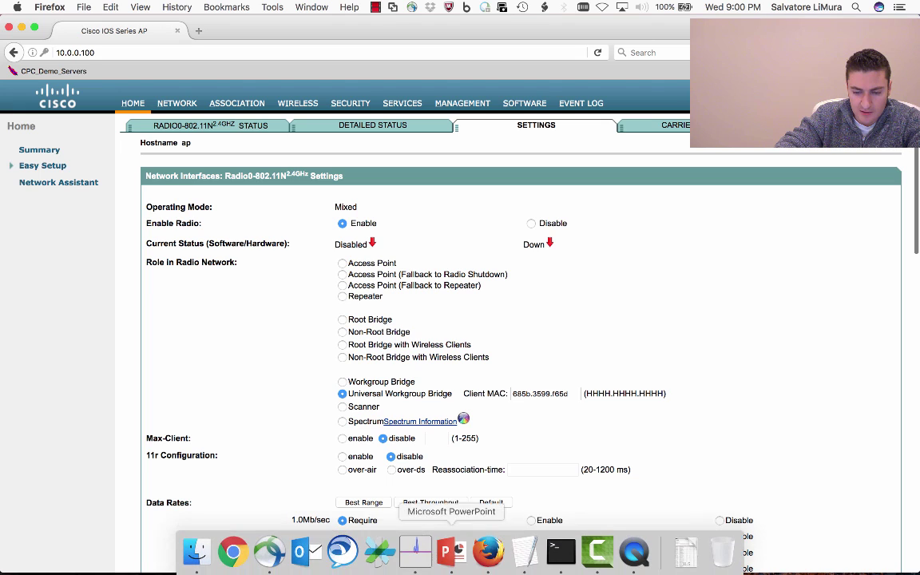
pyautogui.click(557, 495)
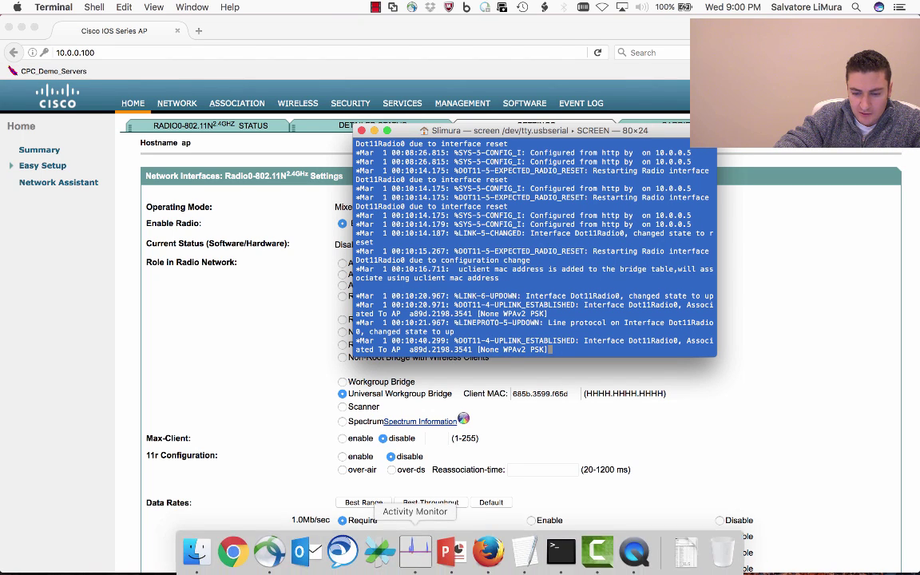
# Bring Firefox back to the front, showing the AP's Radio0 2.4GHz settings page
pyautogui.click(420, 559)
# Try loading yahoo.com in a new tab (Server not found), then open Network Preferences from the Wi-Fi menu
pyautogui.press('super+t')
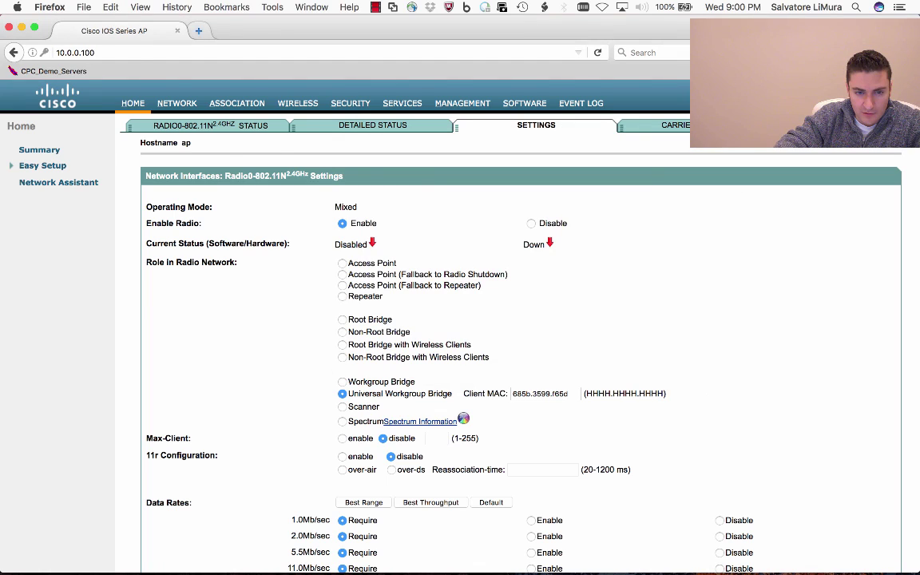
pyautogui.write('yahoo.com/')
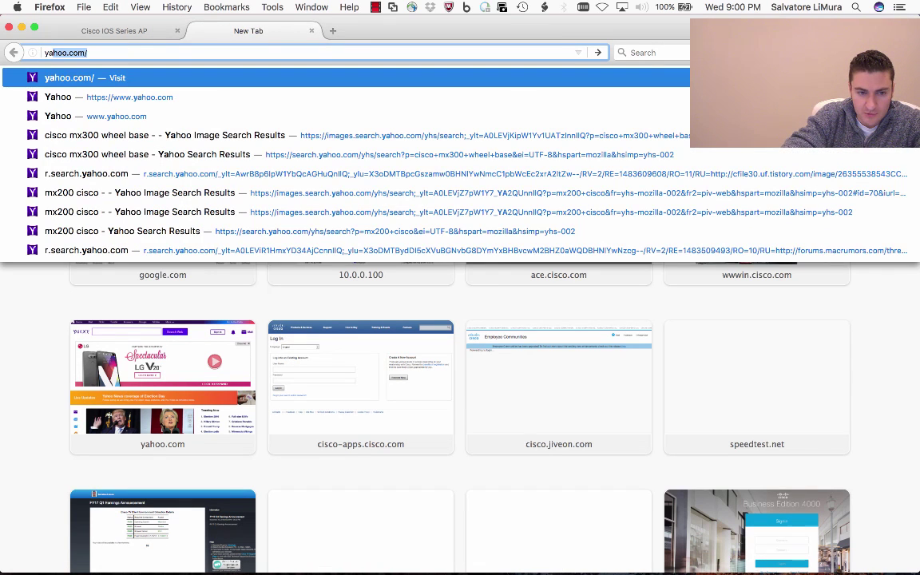
pyautogui.press('Return')
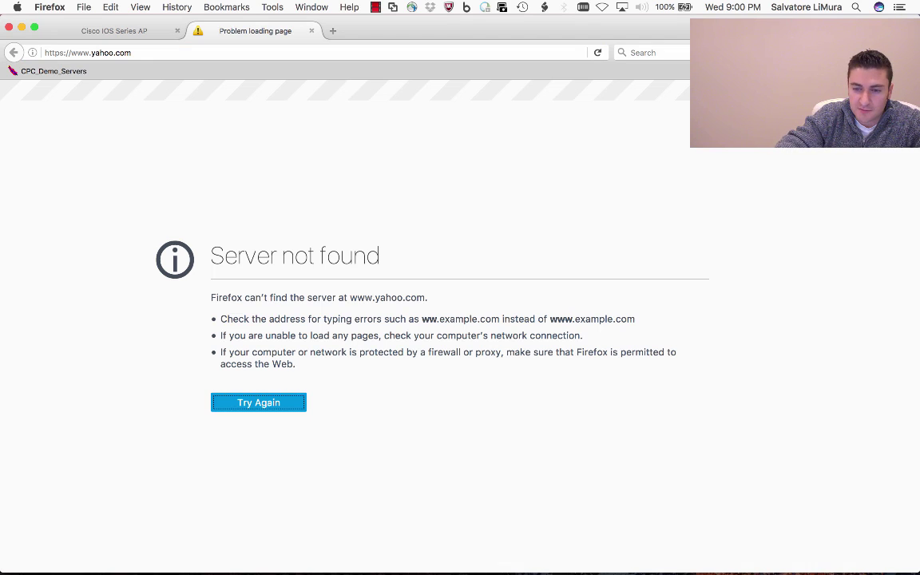
pyautogui.click(602, 7)
pyautogui.click(643, 53)
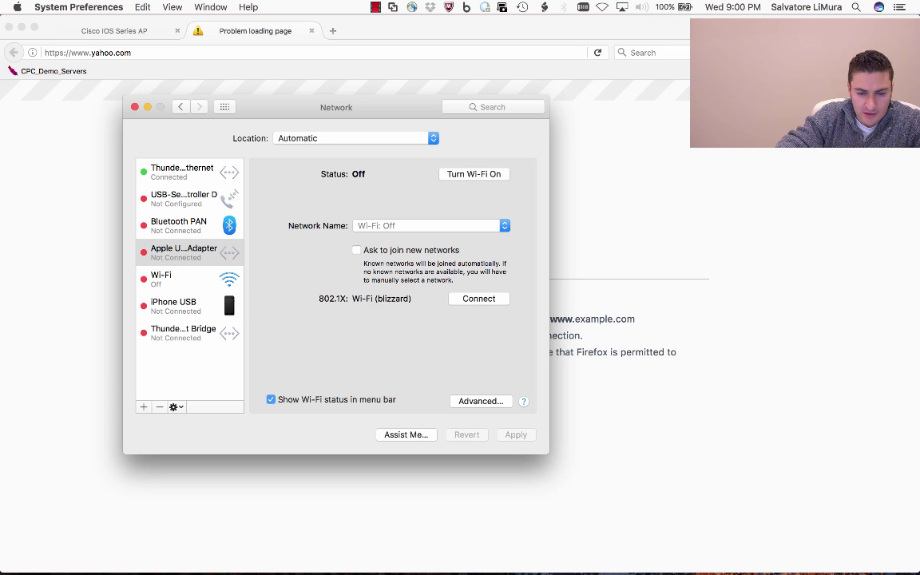
# Set Thunderbolt Ethernet's Configure IPv4 to Using DHCP and quit System Preferences
pyautogui.click(182, 172)
pyautogui.click(431, 226)
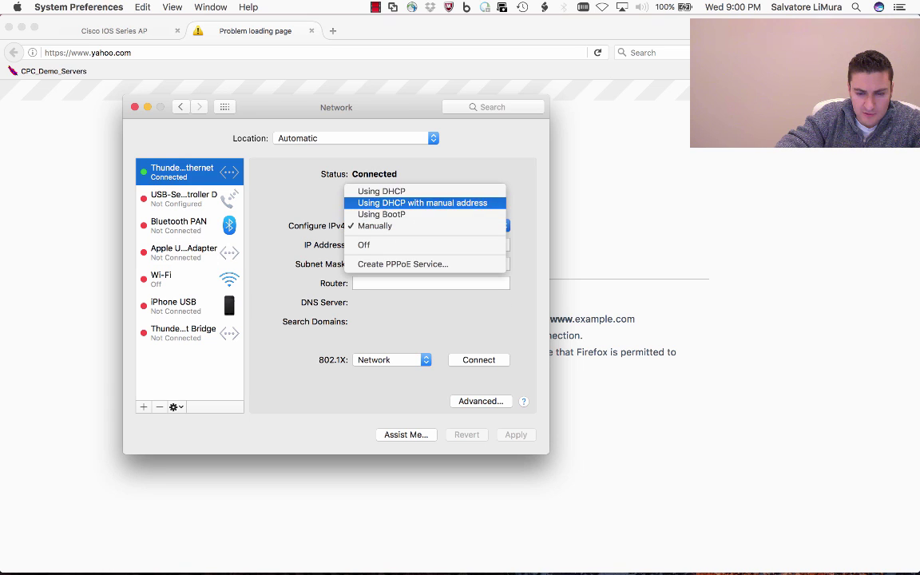
pyautogui.click(381, 192)
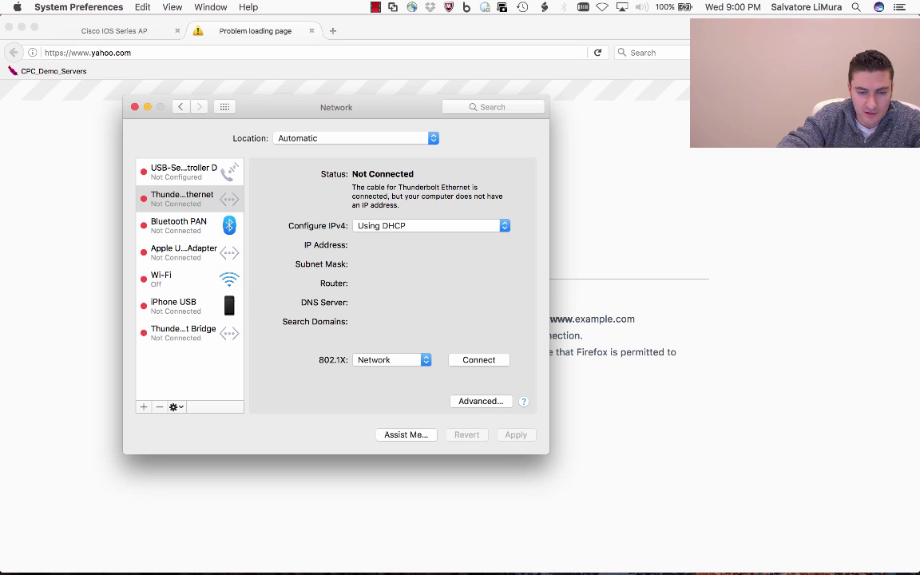
pyautogui.press('super+q')
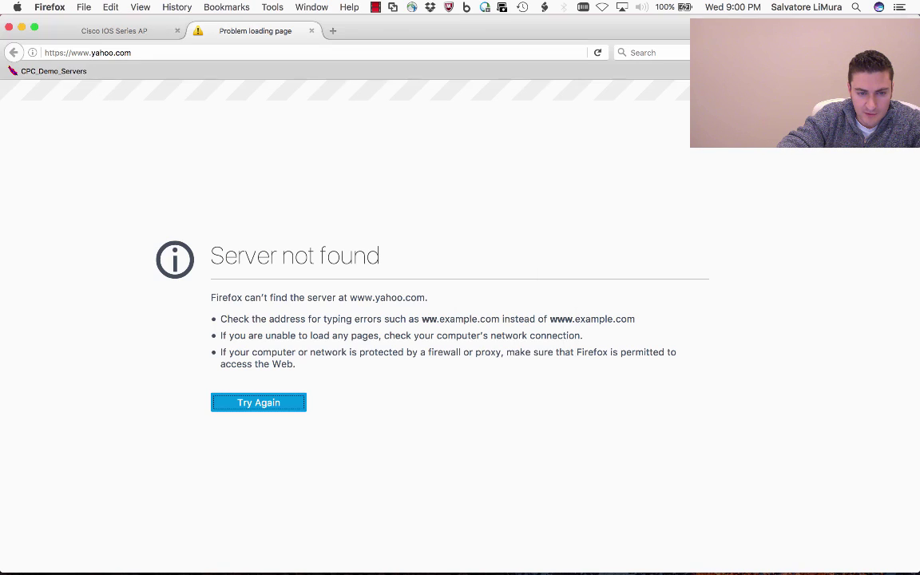
pyautogui.press('super+l')
pyautogui.press('Return')
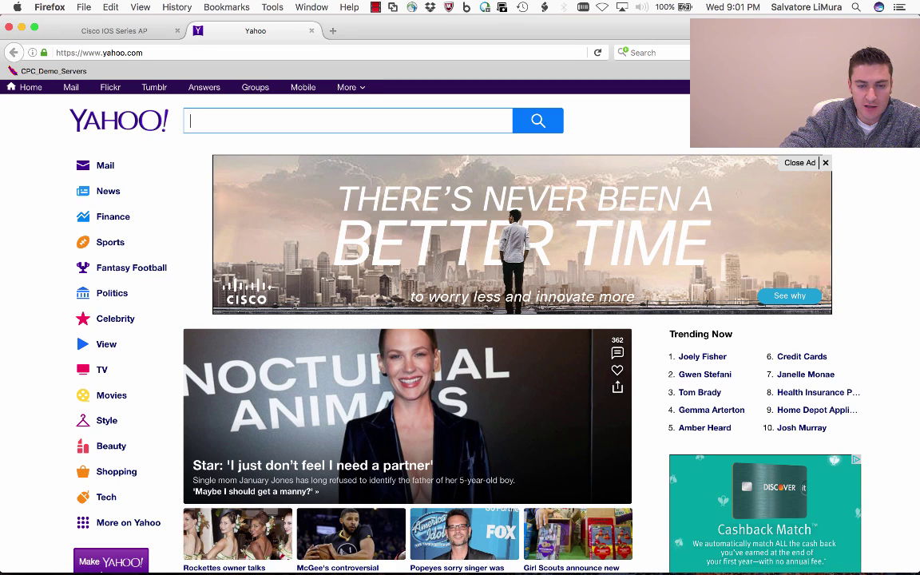
pyautogui.click(375, 8)
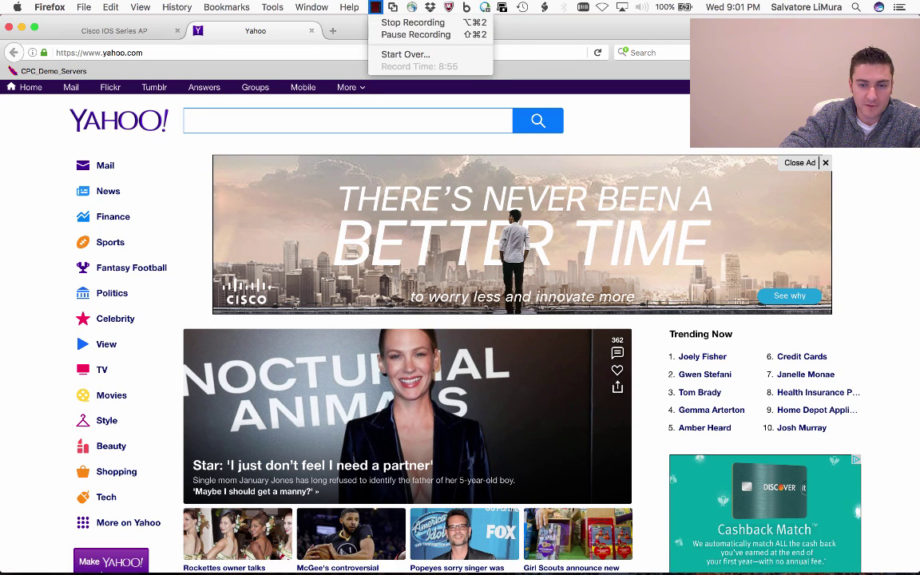